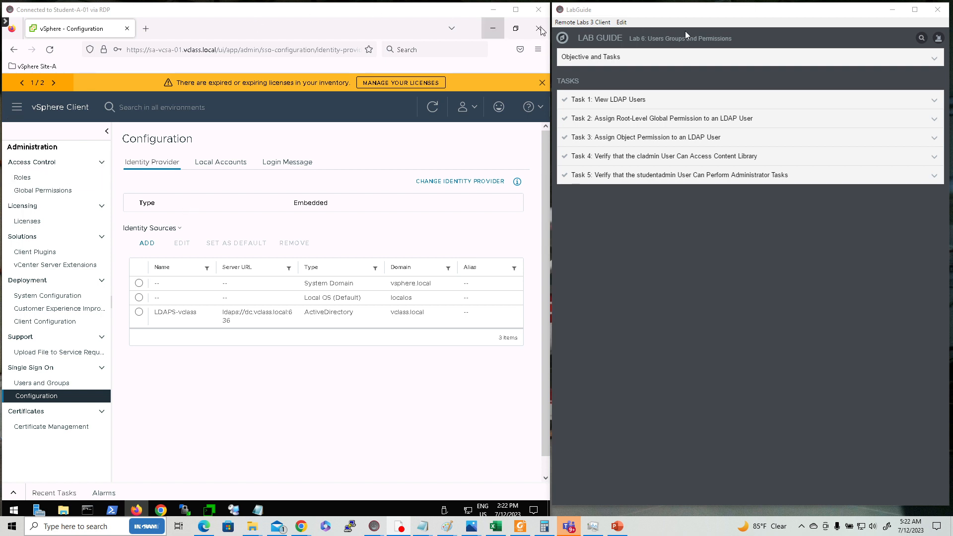
- Expand Task 1: View LDAP Users in LabGuide, leaving the Objective and Tasks overview collapsed
click(625, 60)
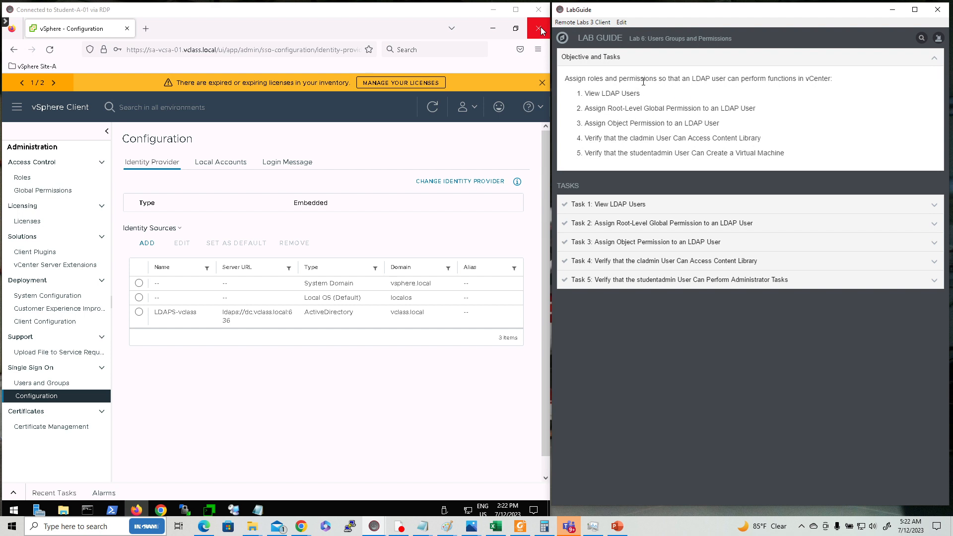
click(592, 59)
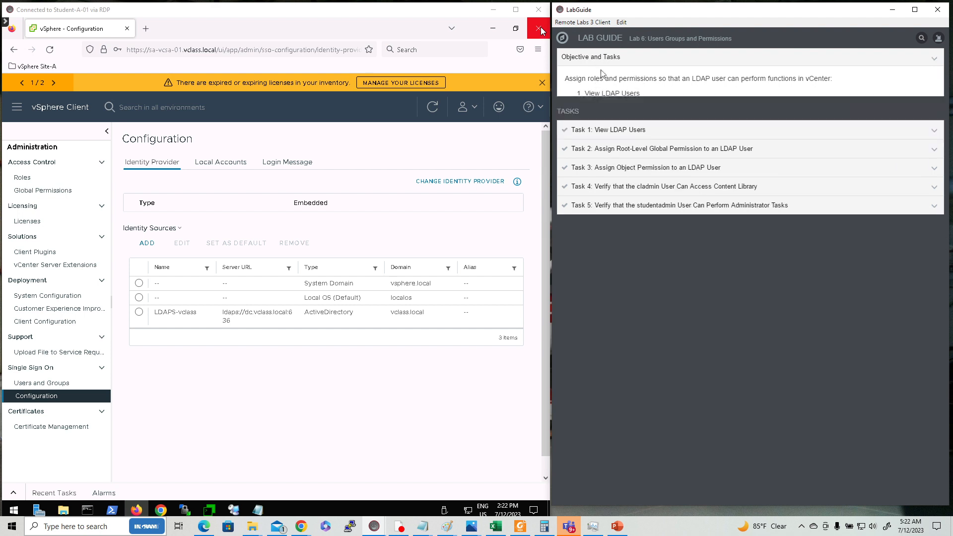
click(627, 101)
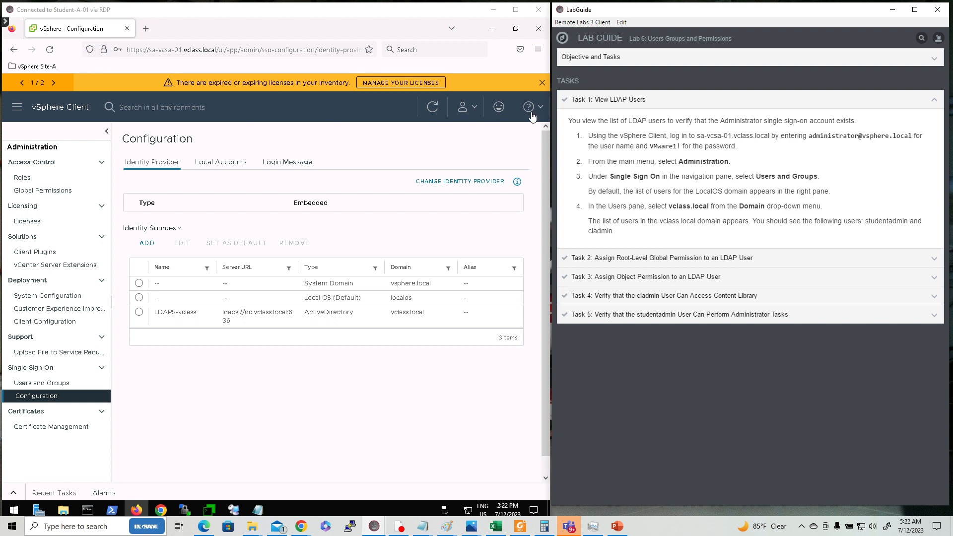
click(542, 87)
click(542, 85)
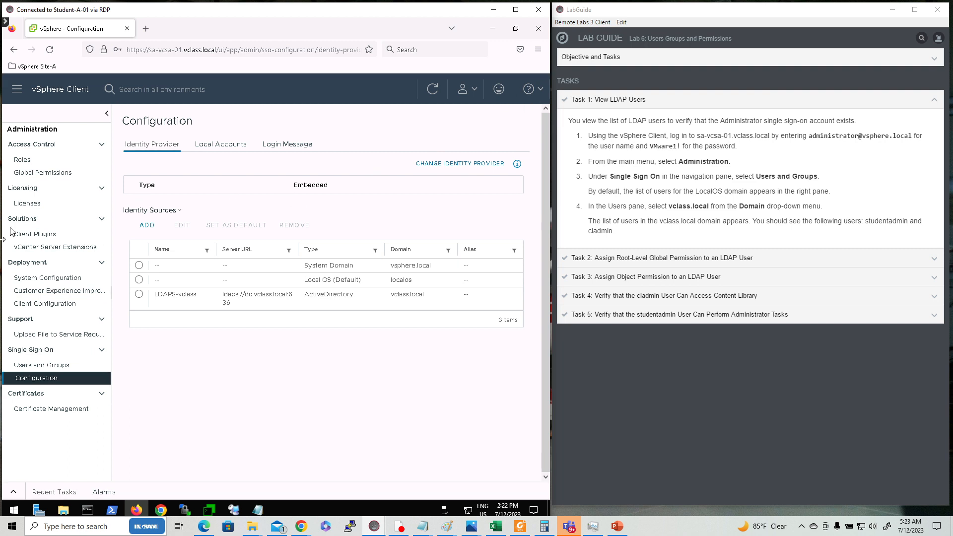
click(38, 67)
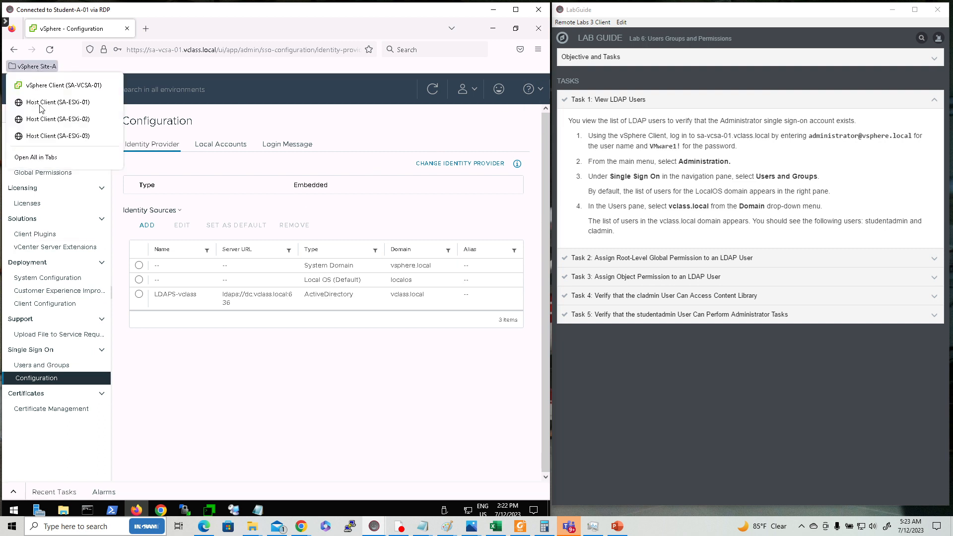
click(60, 86)
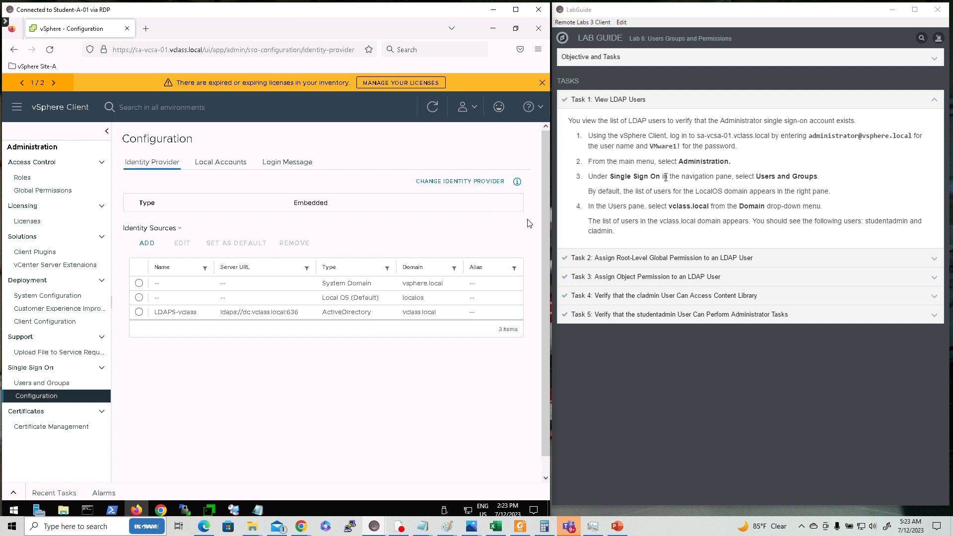
- Go to Administration > Single Sign On > Users and Groups, showing the localos domain users
click(17, 107)
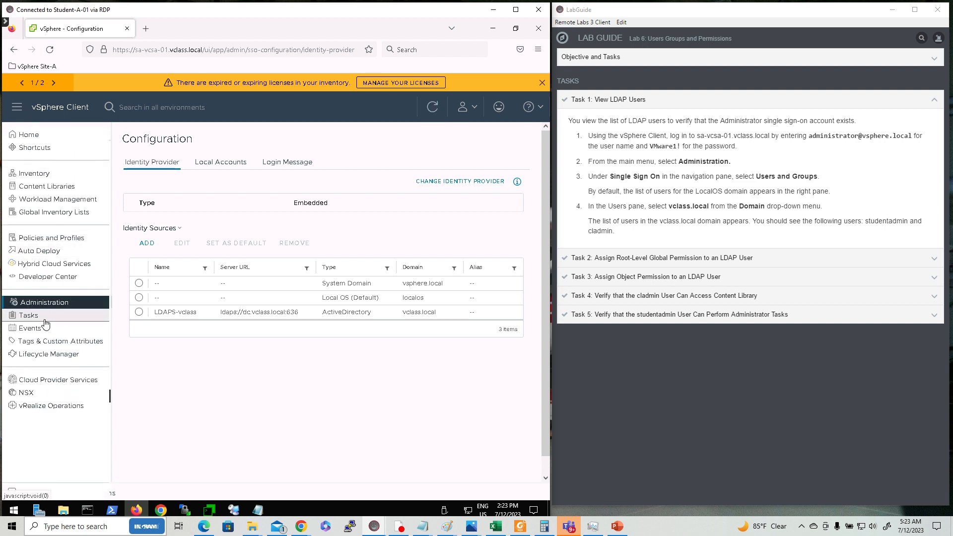
click(44, 304)
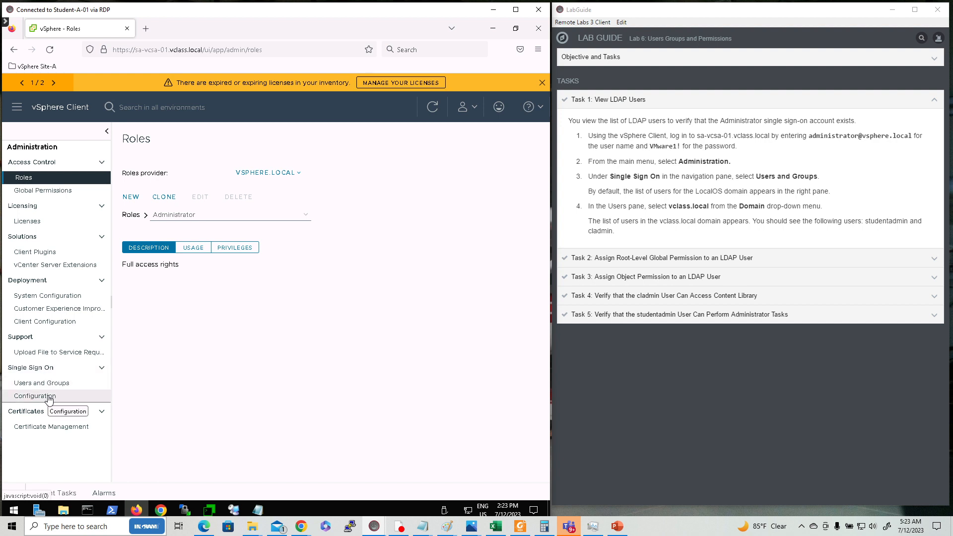
click(56, 385)
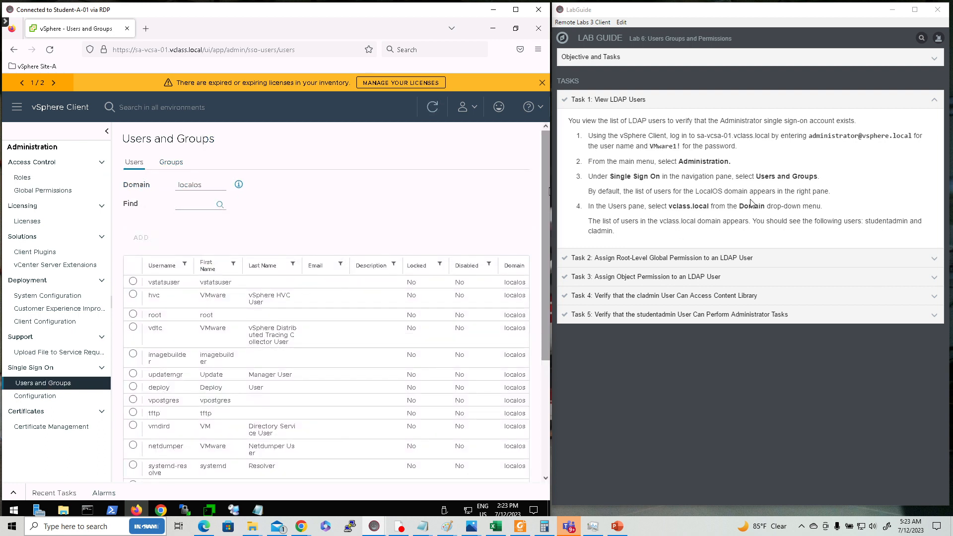
- List the vclass.local domain's 10 users with a wider Username column, then expand Task 2 in LabGuide
click(220, 189)
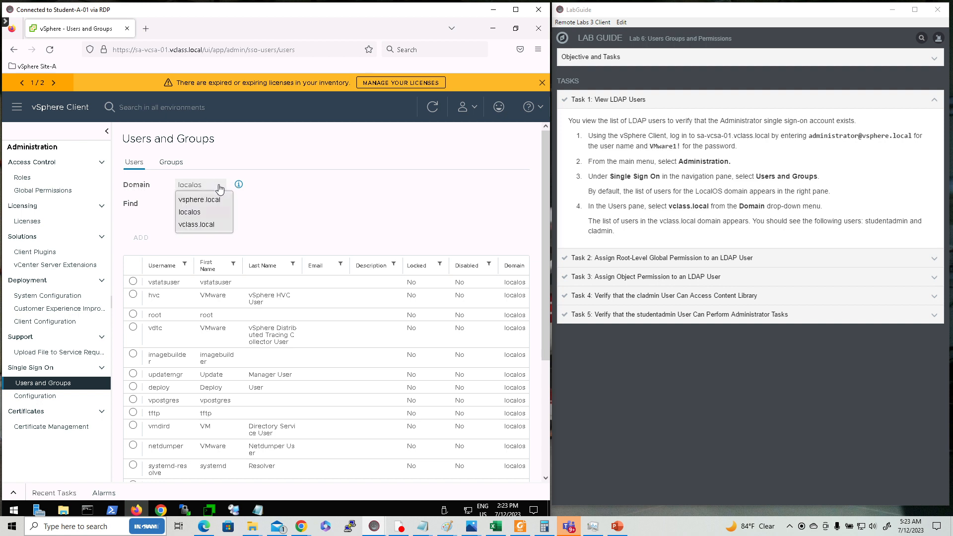
click(207, 226)
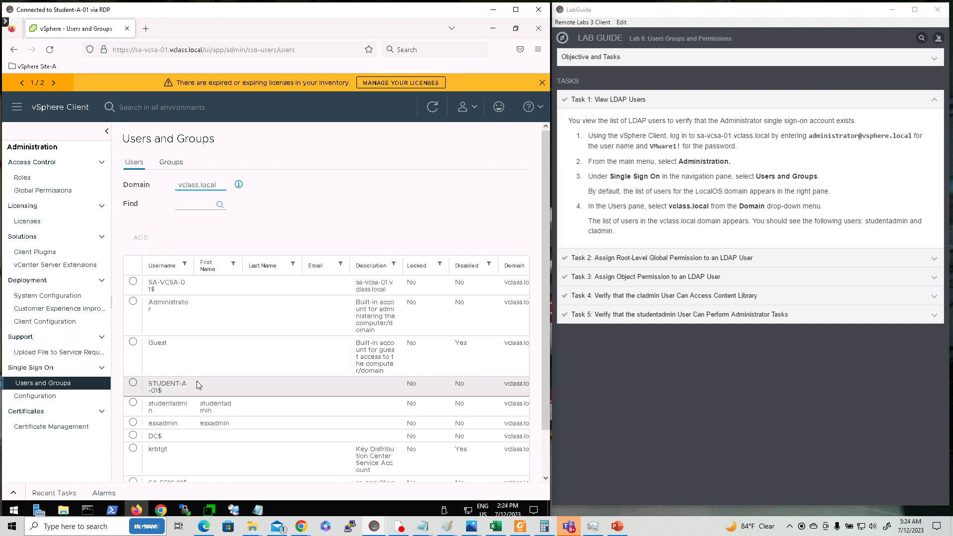
scroll(198, 380, down, 2)
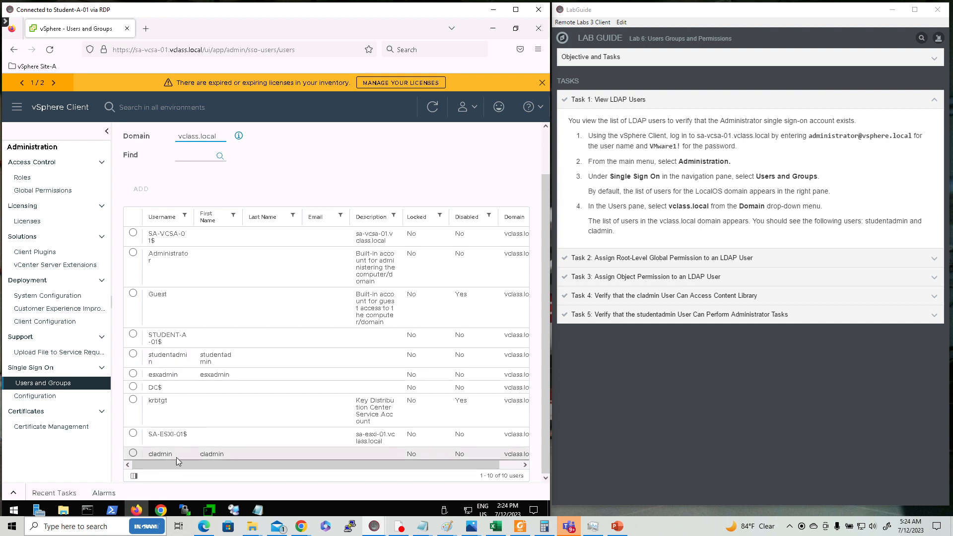
scroll(202, 407, up, 2)
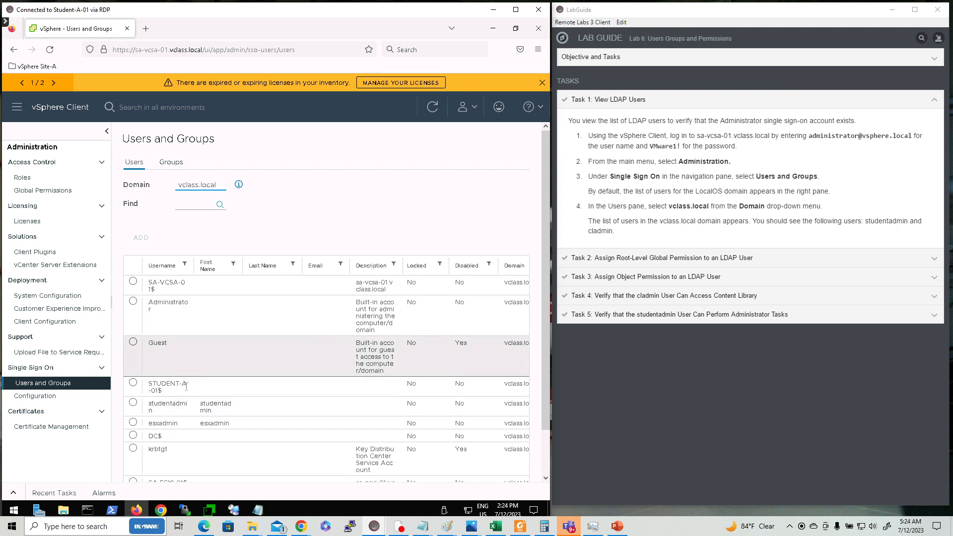
scroll(189, 424, down, 1)
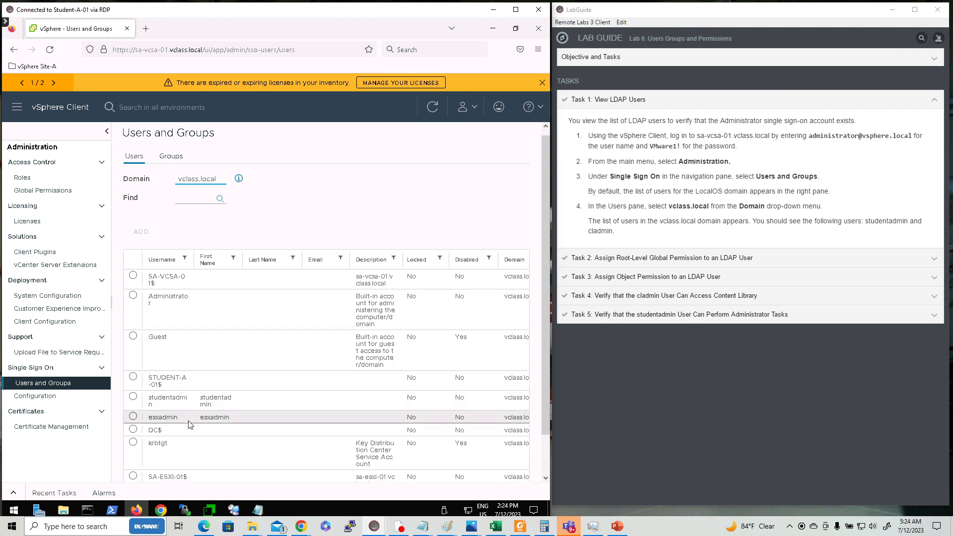
scroll(189, 424, down, 2)
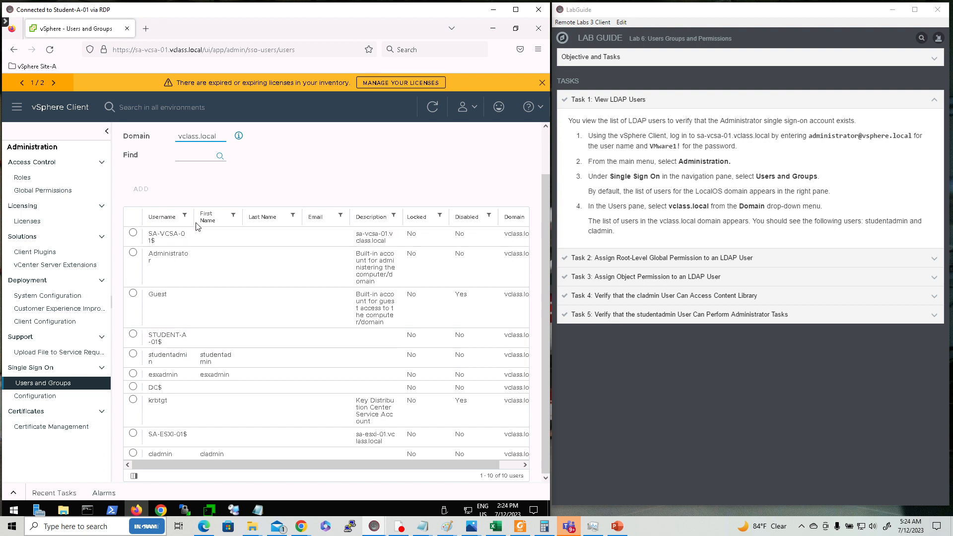
drag(194, 223, 213, 224)
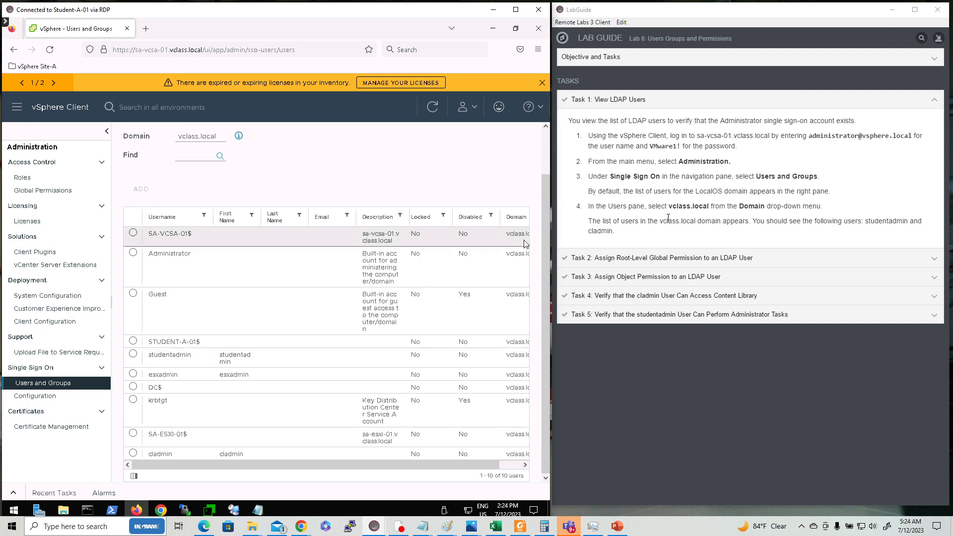
click(679, 260)
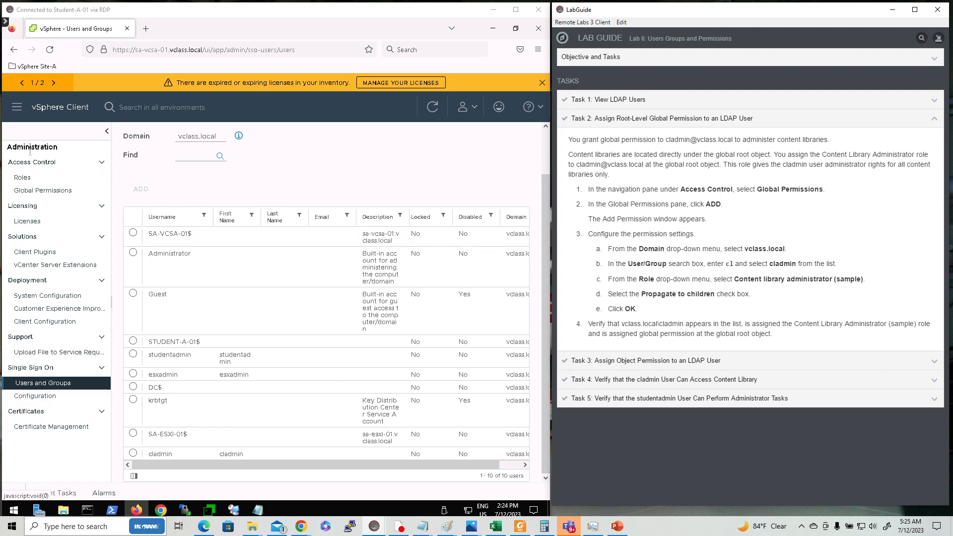
- Open Access Control > Global Permissions, listing 21 VSPHERE.LOCAL users and groups with their roles
click(46, 192)
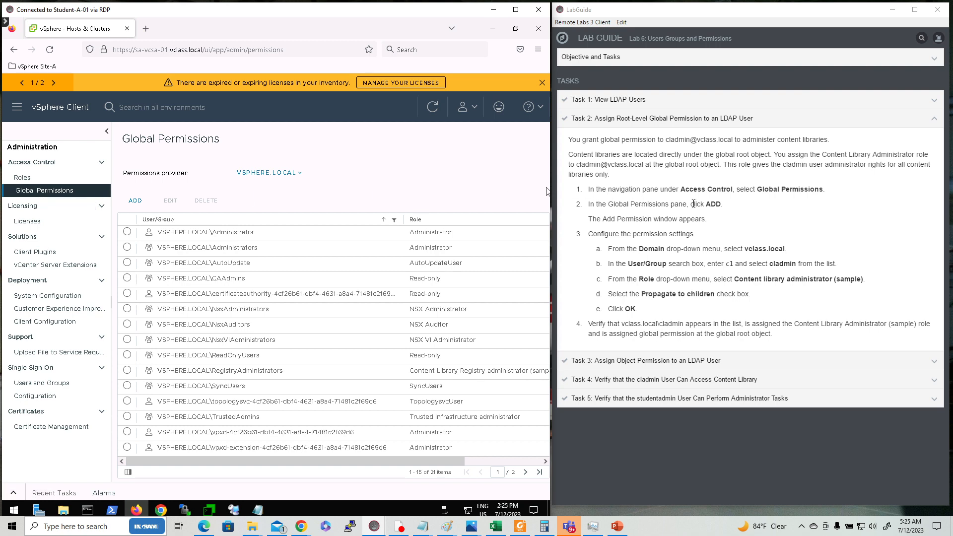
- Add a global permission and pick user cladmin from the vclass.local domain
click(135, 203)
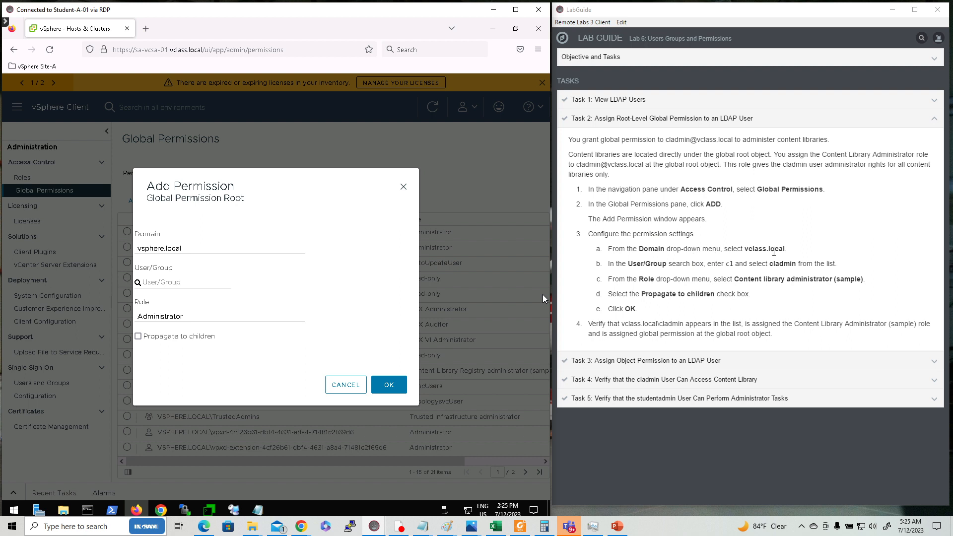
click(227, 251)
click(156, 289)
click(179, 281)
text(c)
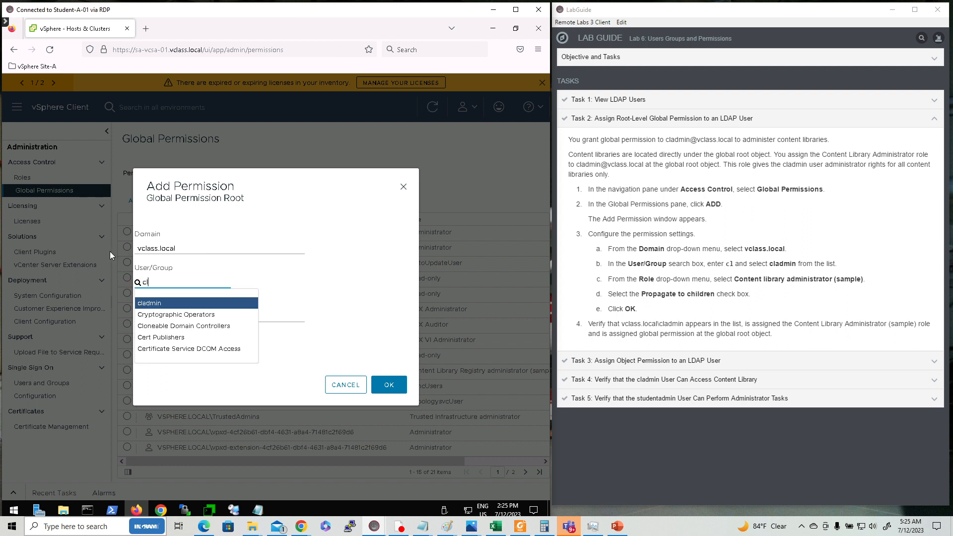
text(l)
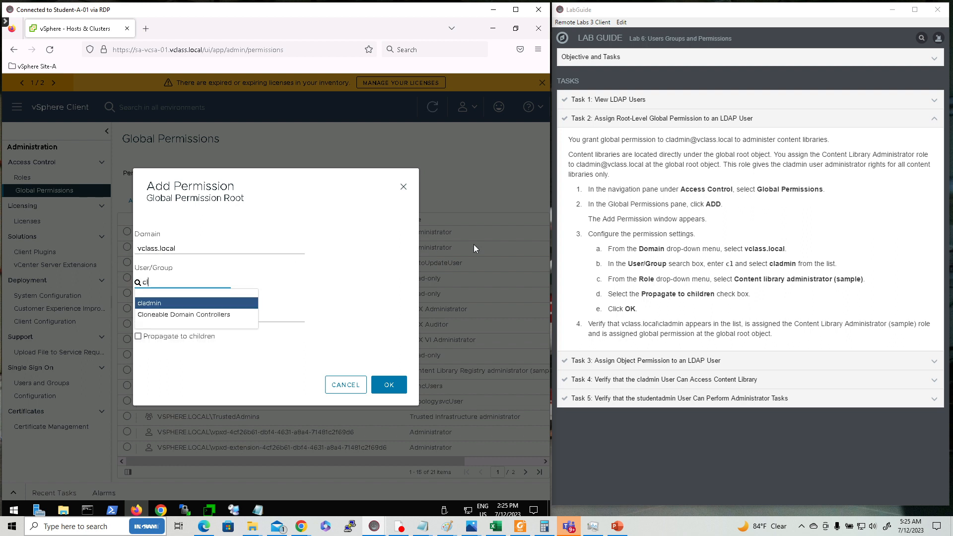
click(159, 305)
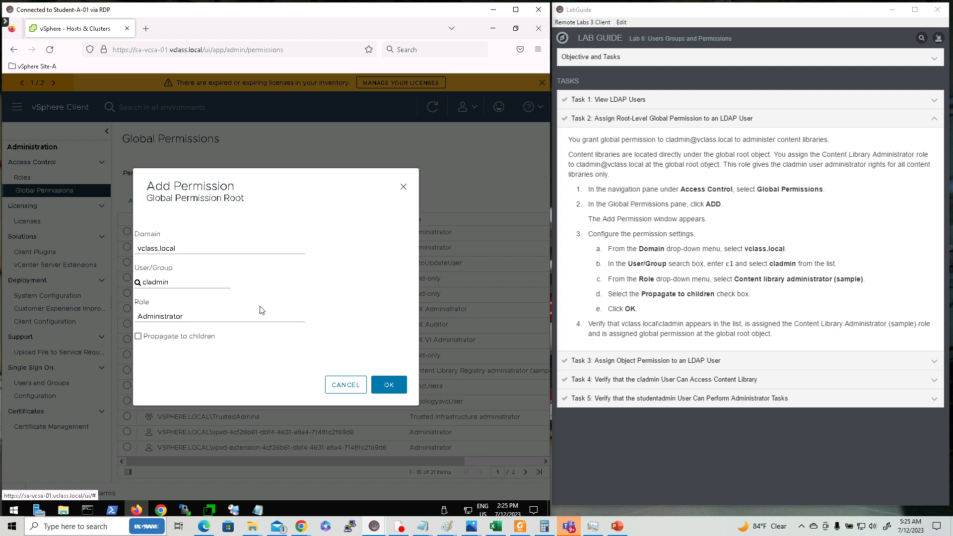
- Give cladmin the Content library administrator (sample) role with Propagate to children, and save it
click(233, 321)
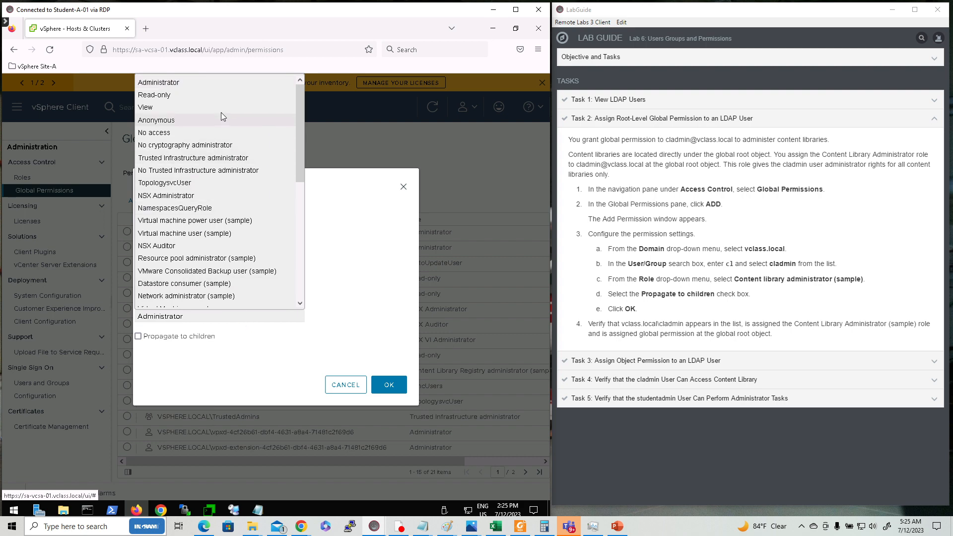
click(299, 252)
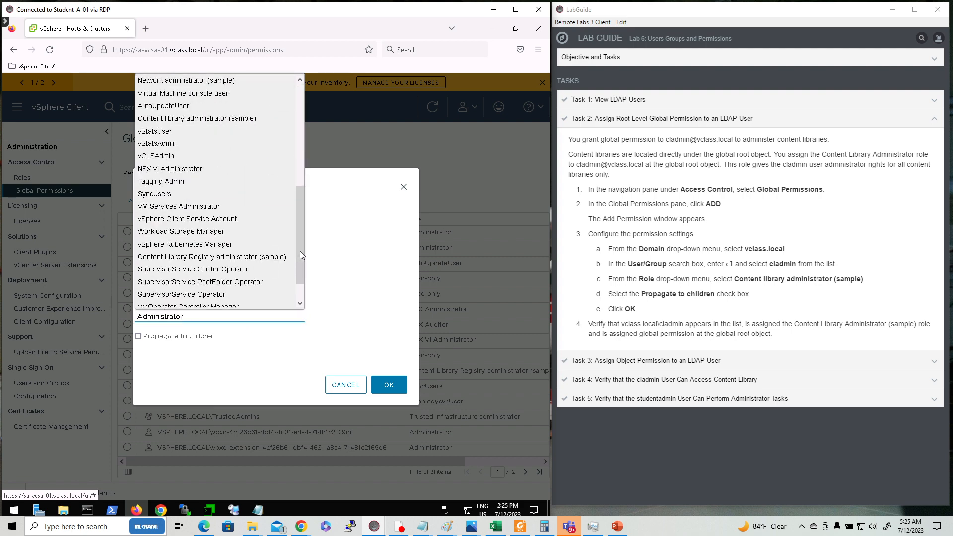
click(195, 119)
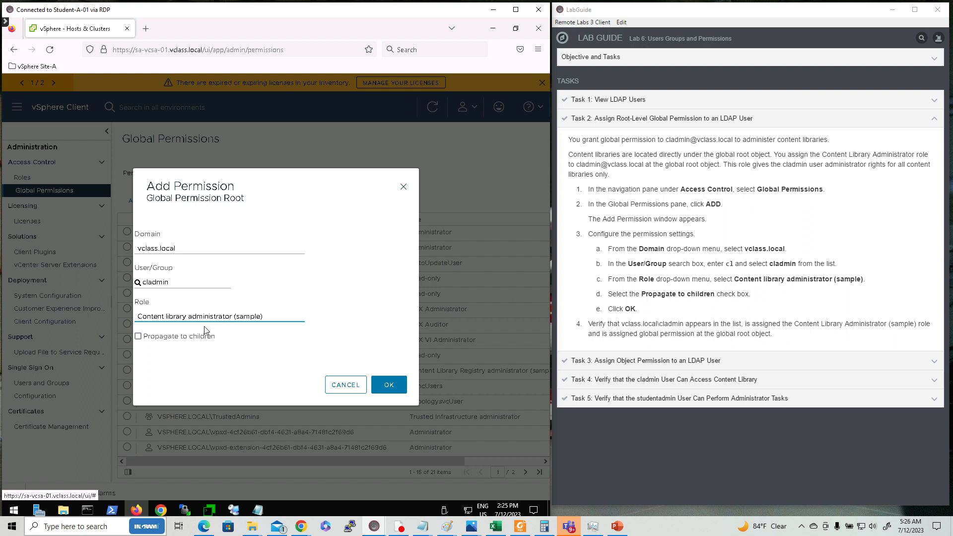
click(138, 338)
click(389, 392)
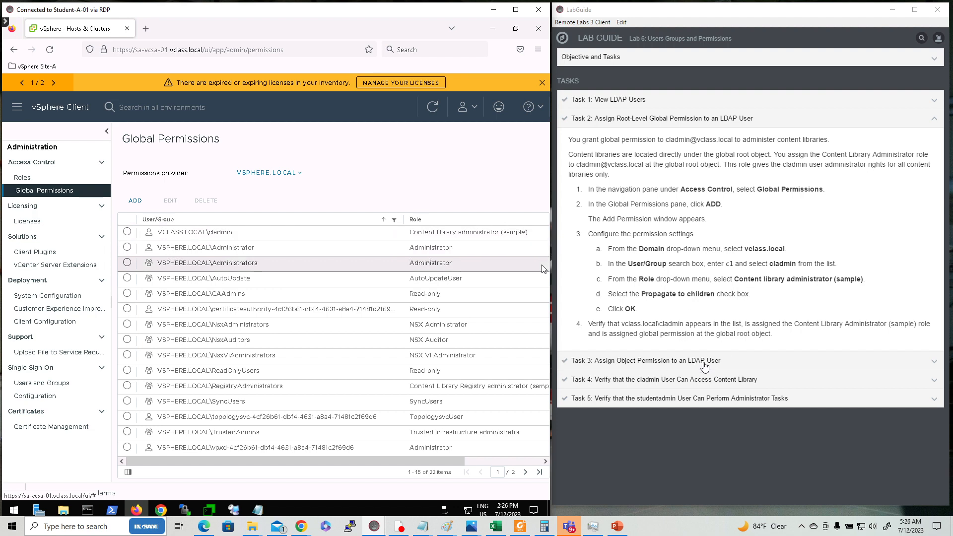
- Show Task 3 in LabGuide and select vCenter sa-vcsa-01.vclass.local in the Hosts and Clusters inventory
click(704, 366)
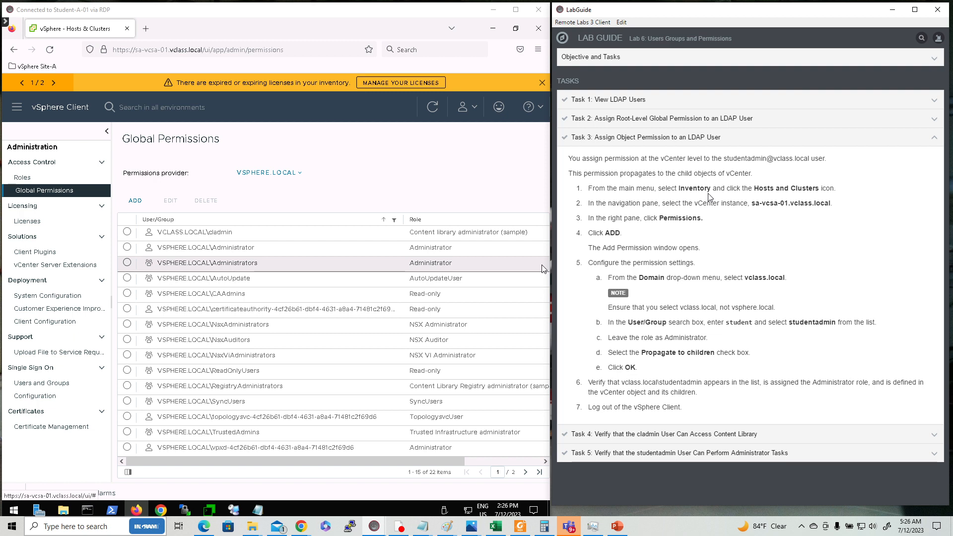
click(17, 111)
click(17, 113)
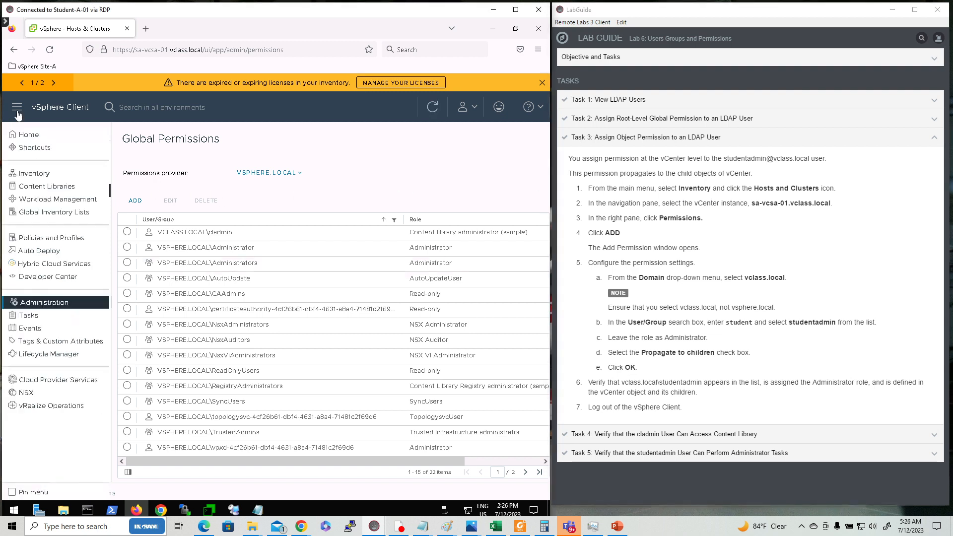
click(42, 177)
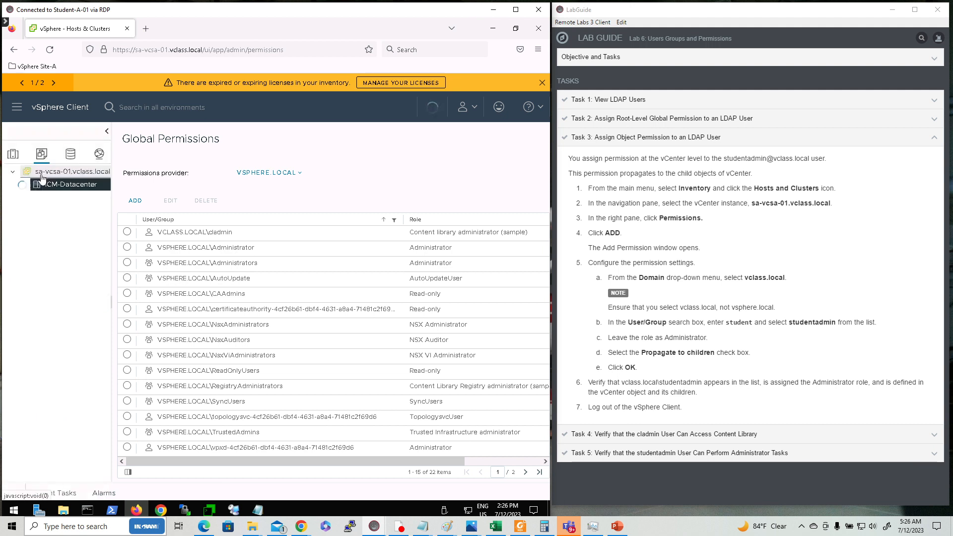
click(13, 157)
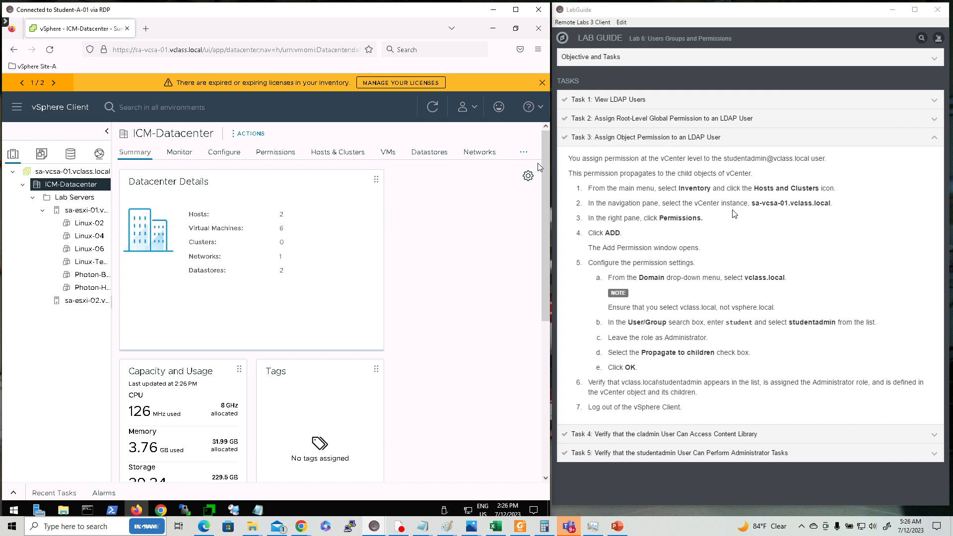
click(61, 171)
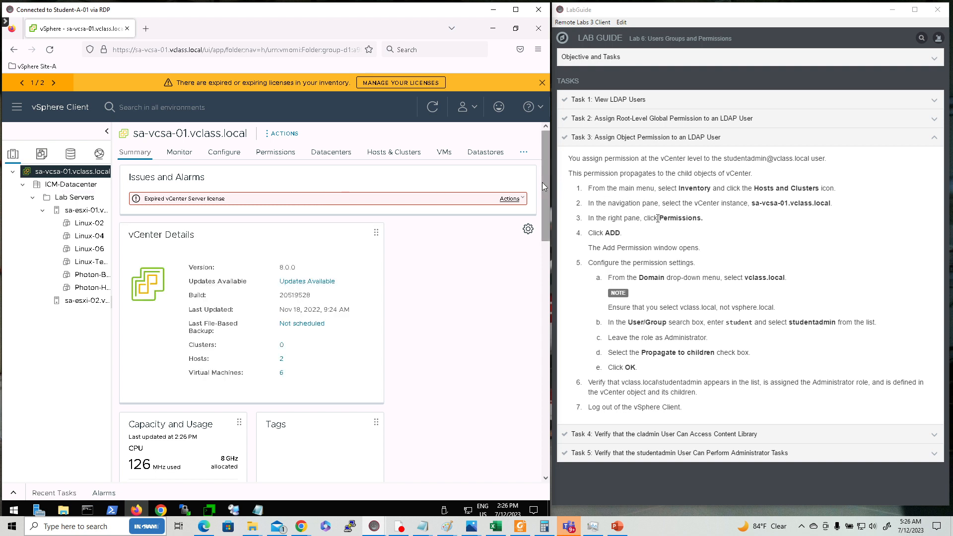
- On the vCenter's Permissions tab, grant vclass.local studentadmin the Administrator role, propagating to children
click(266, 156)
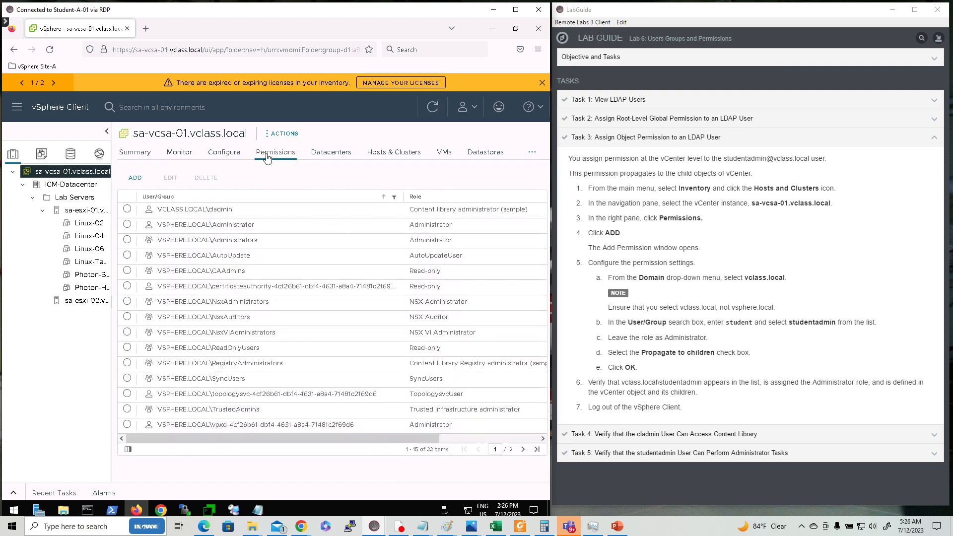
click(135, 178)
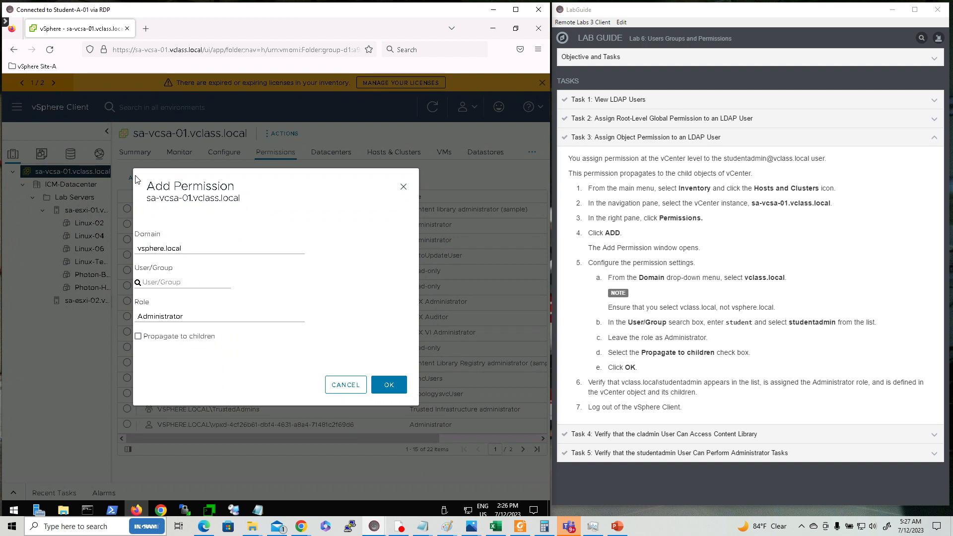
click(237, 250)
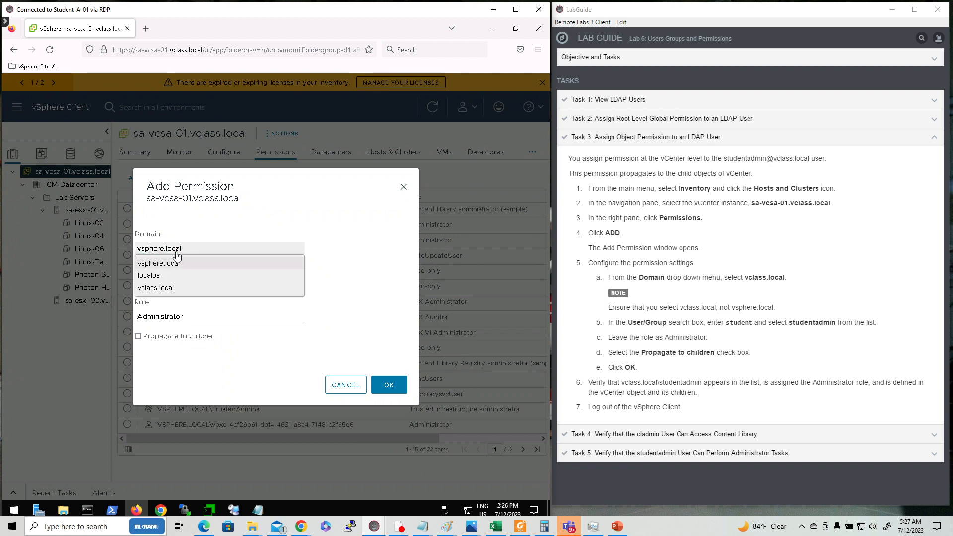
click(166, 290)
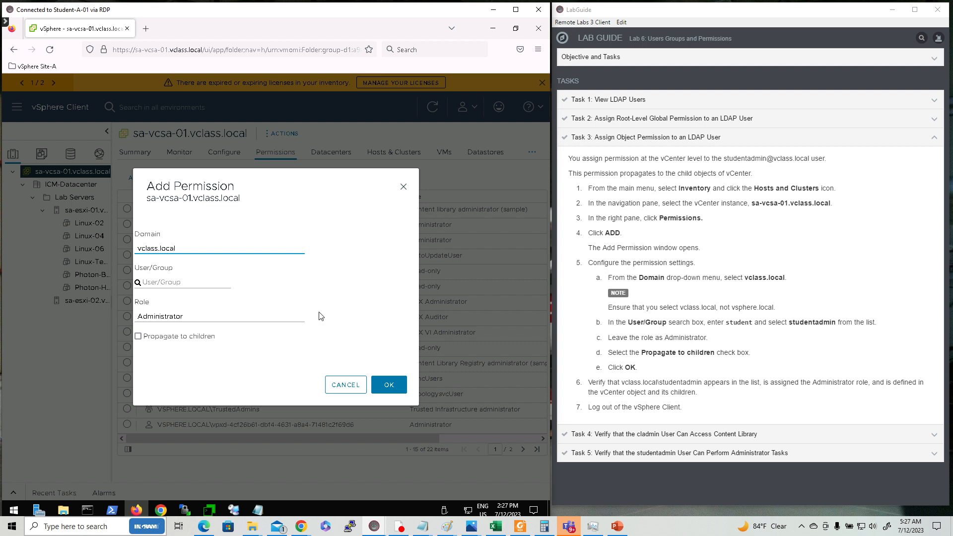
click(170, 281)
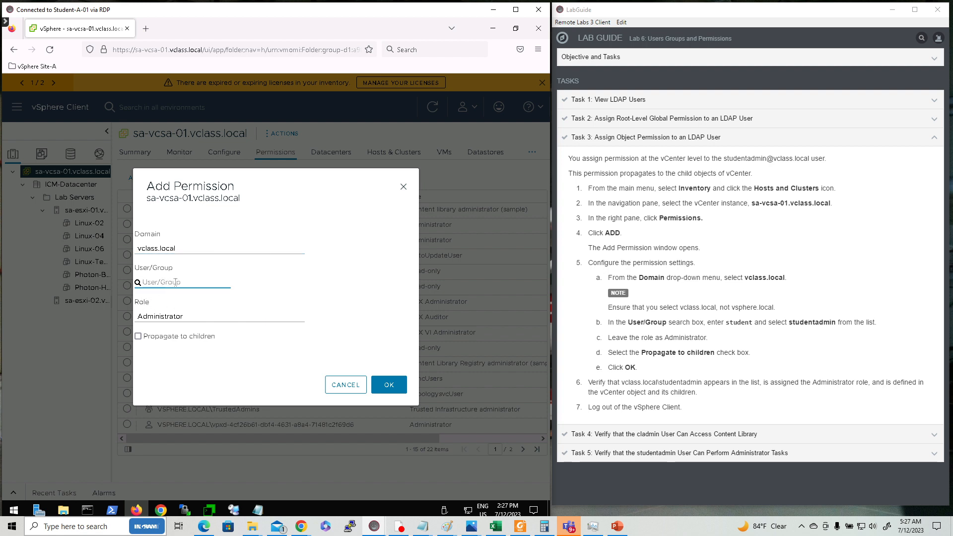
text(student)
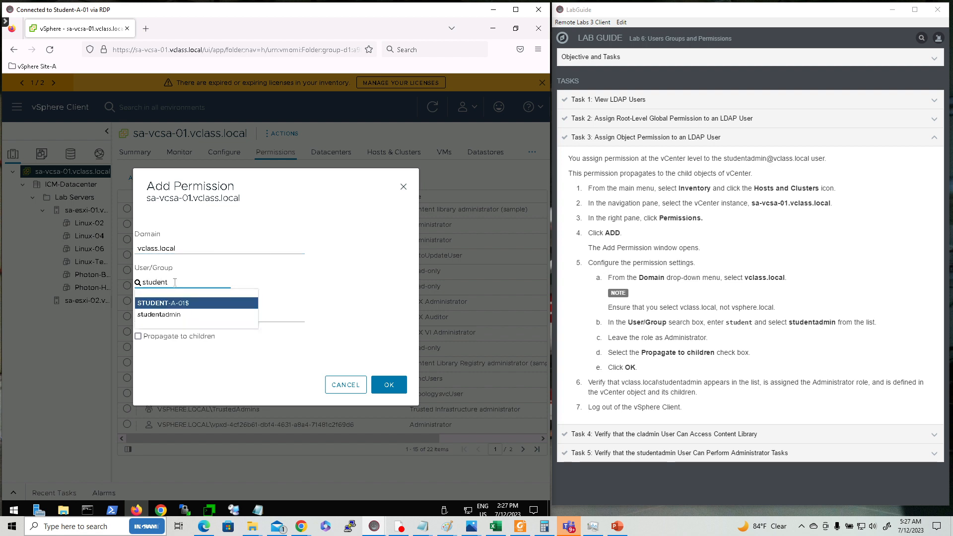
click(175, 315)
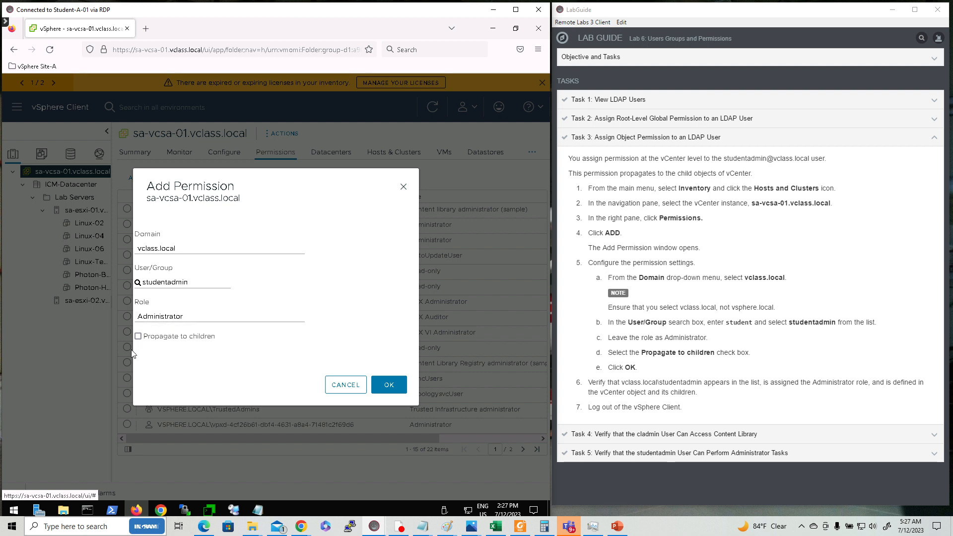
click(138, 339)
click(389, 391)
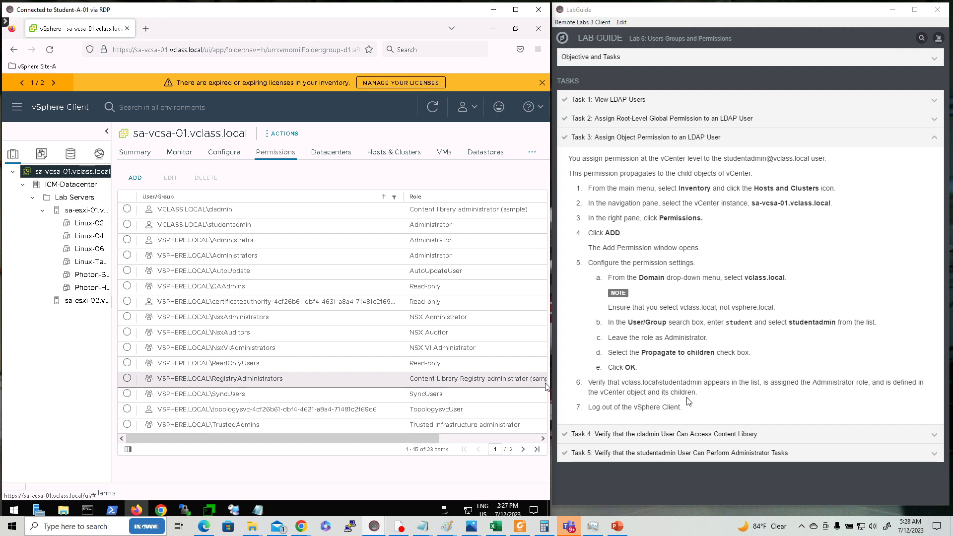
- Check the studentadmin entry's Defined In column, then expand Task 4 in LabGuide
click(457, 439)
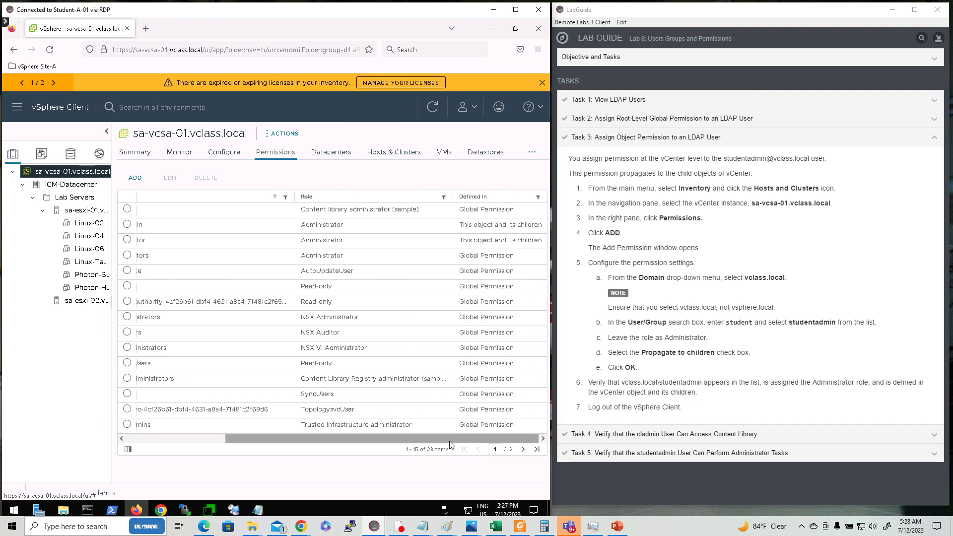
click(216, 438)
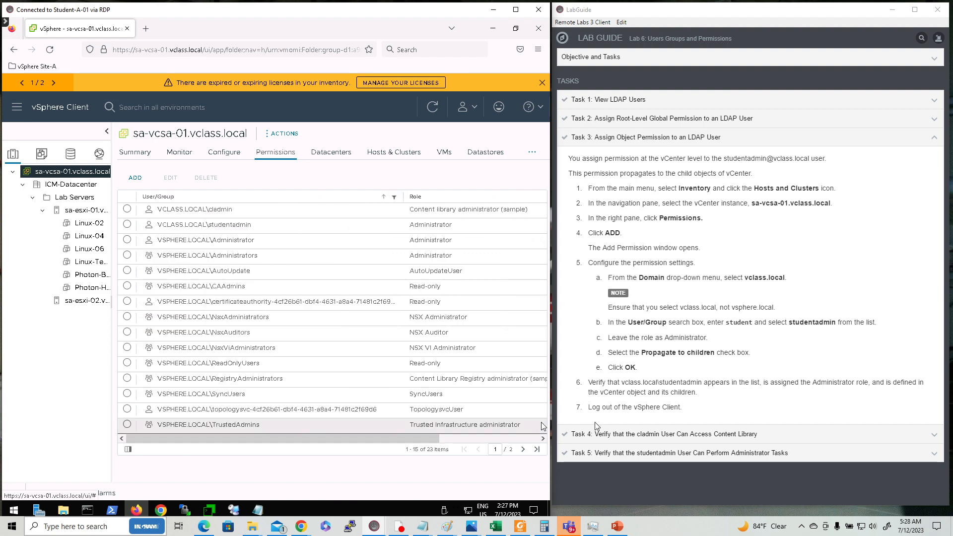
click(677, 435)
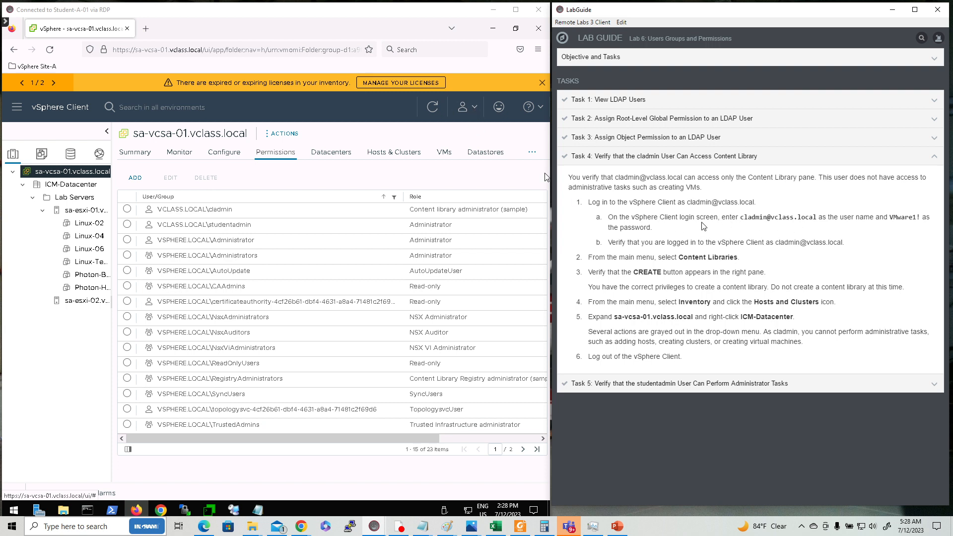
- Log out of vSphere Client from the user account menu
click(471, 113)
click(471, 113)
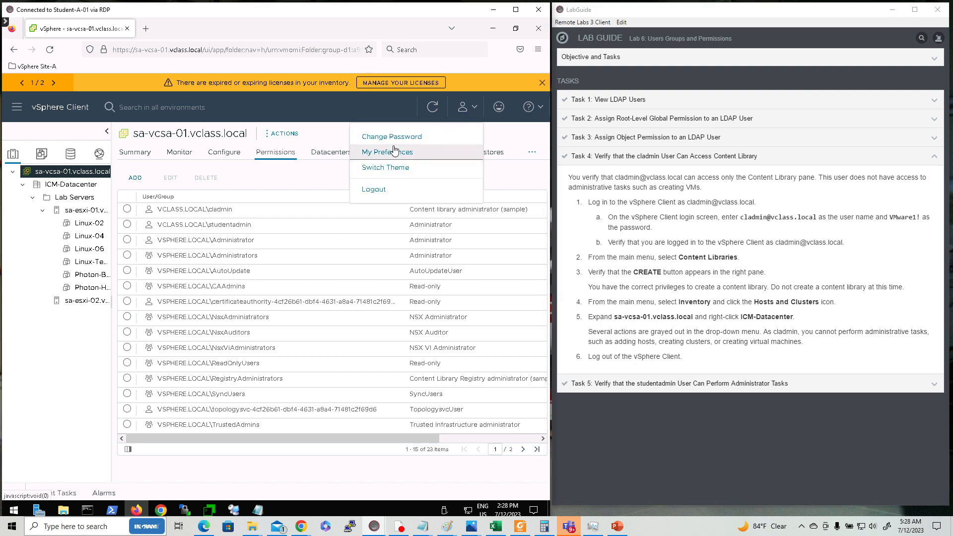
click(385, 192)
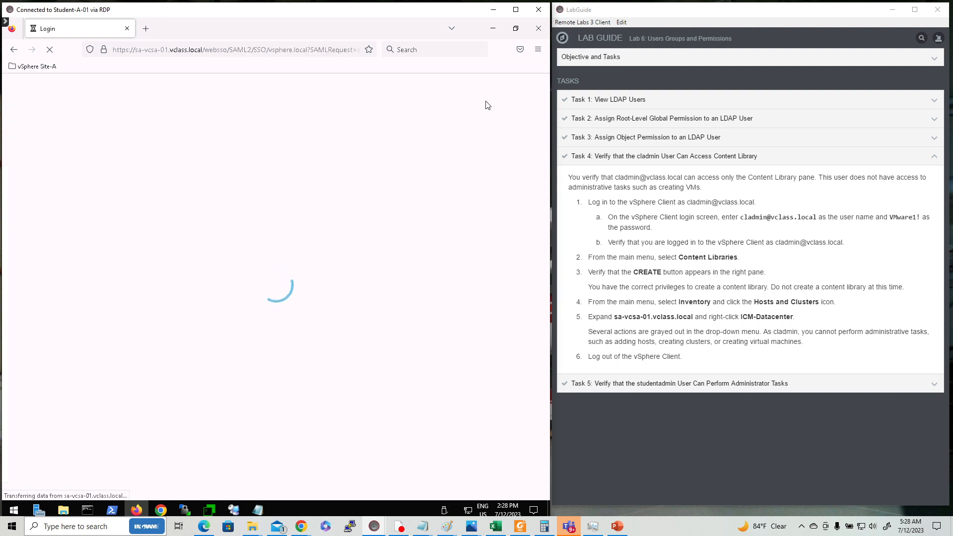
- Sign in as the vclass.local cladmin user with its password and let the browser save the login
click(133, 255)
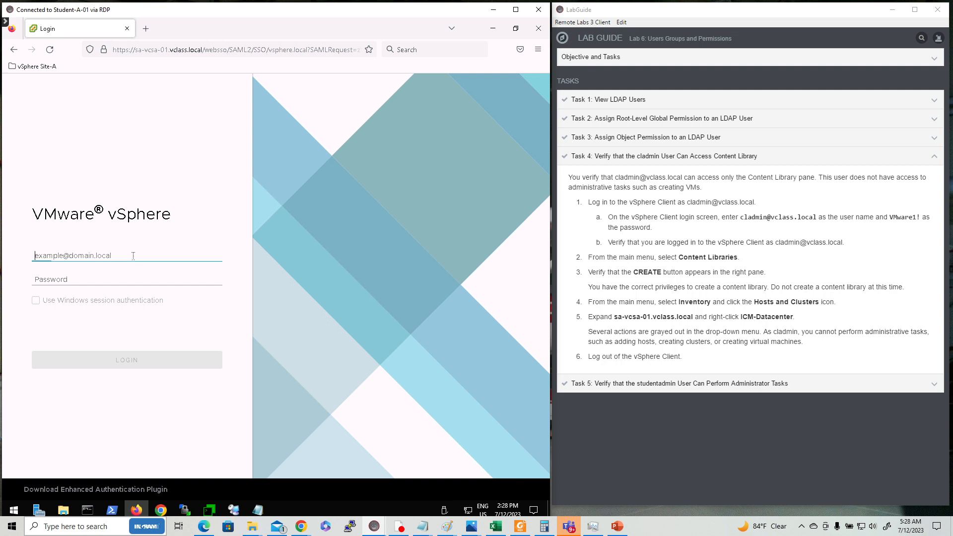
text(cladmin)
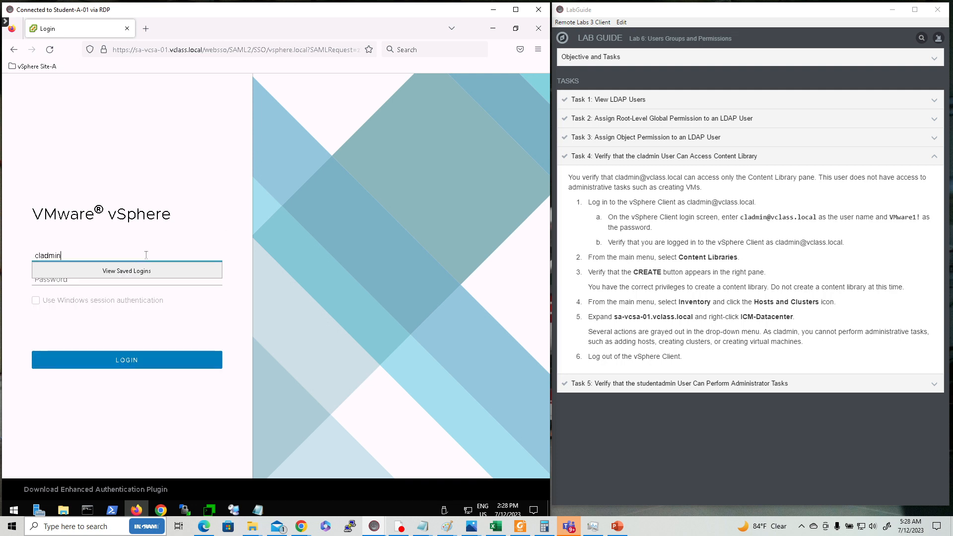
text(@vclass.local)
key(Tab)
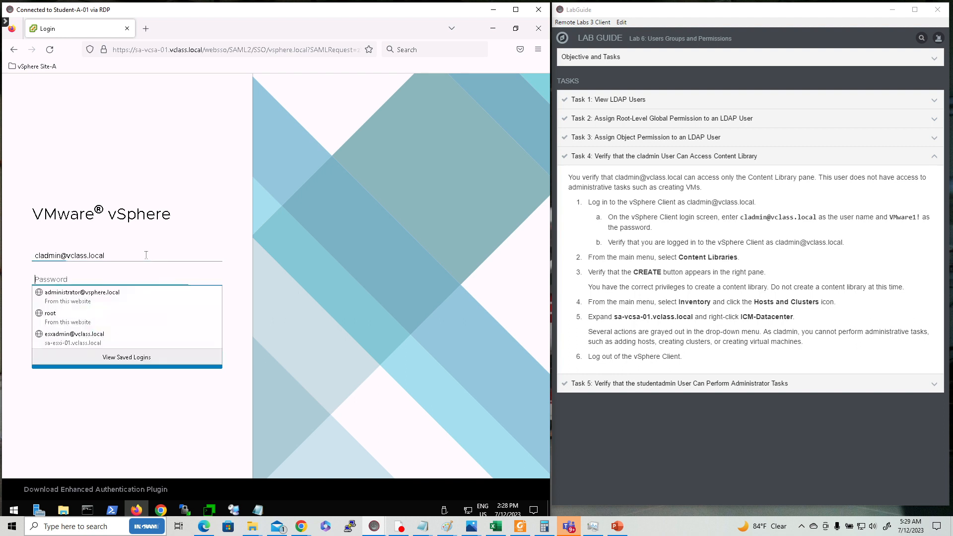
text(VM)
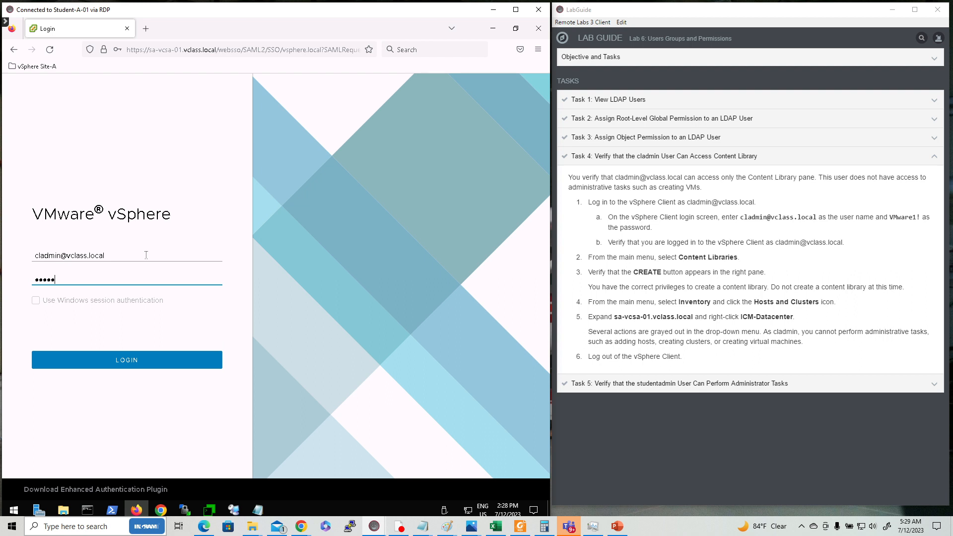
text(ware1!)
key(Return)
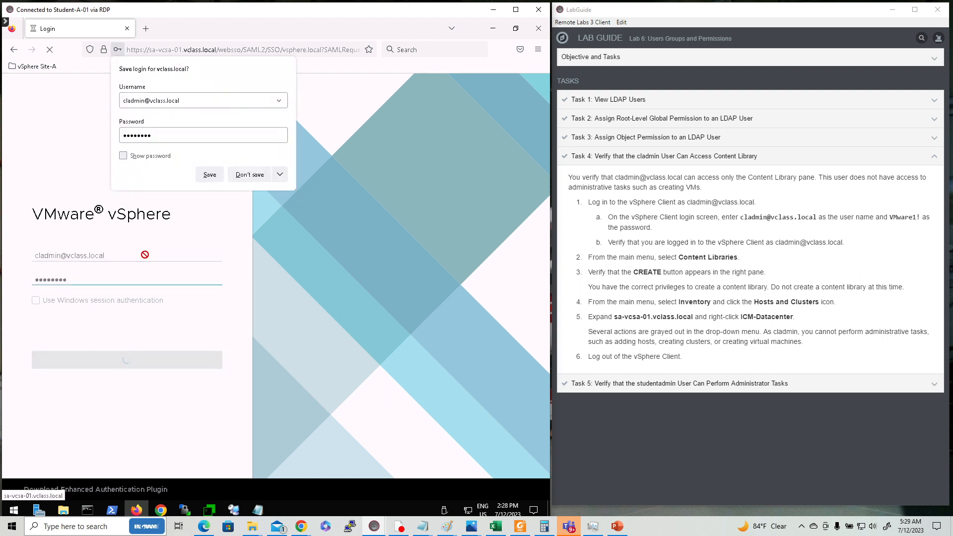
click(211, 178)
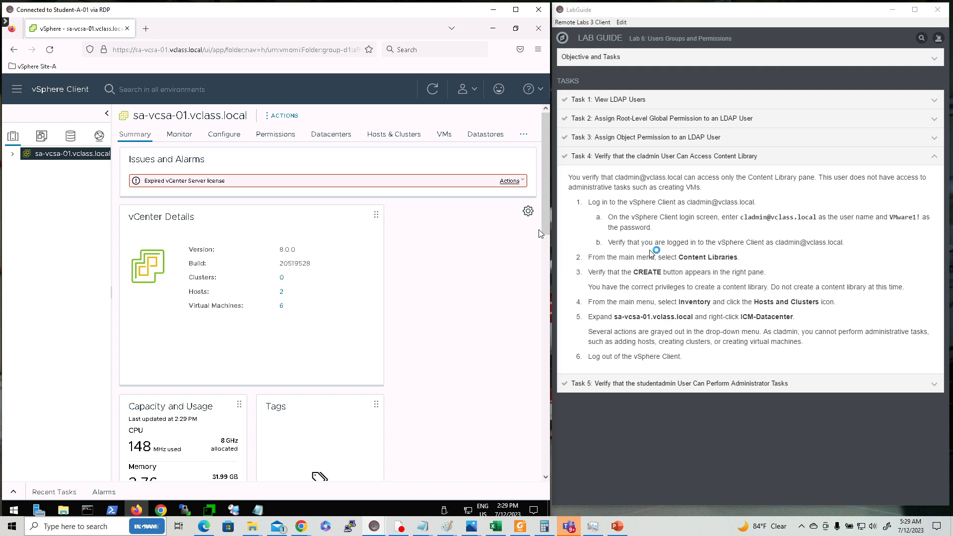
- Dismiss the user account menu and go to the Content Libraries page
click(463, 92)
click(463, 92)
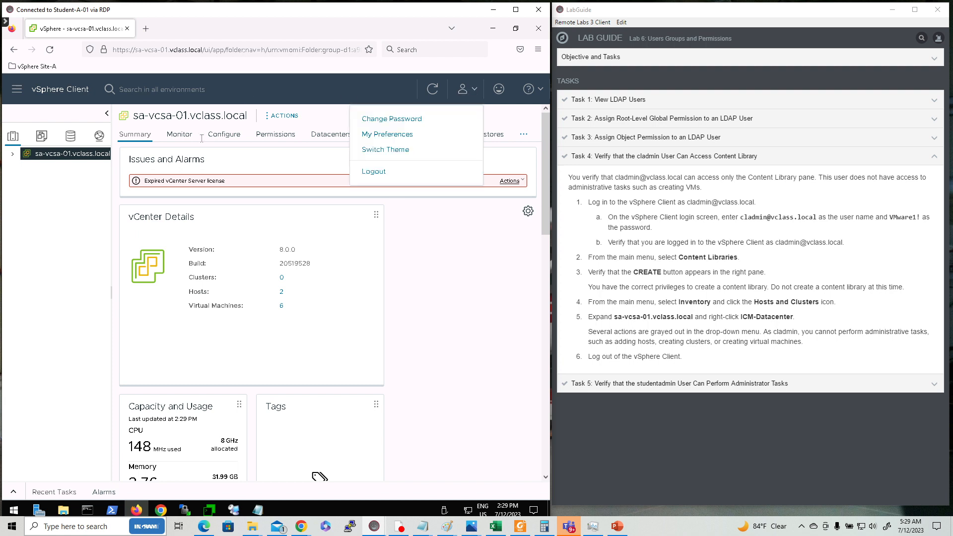
click(466, 95)
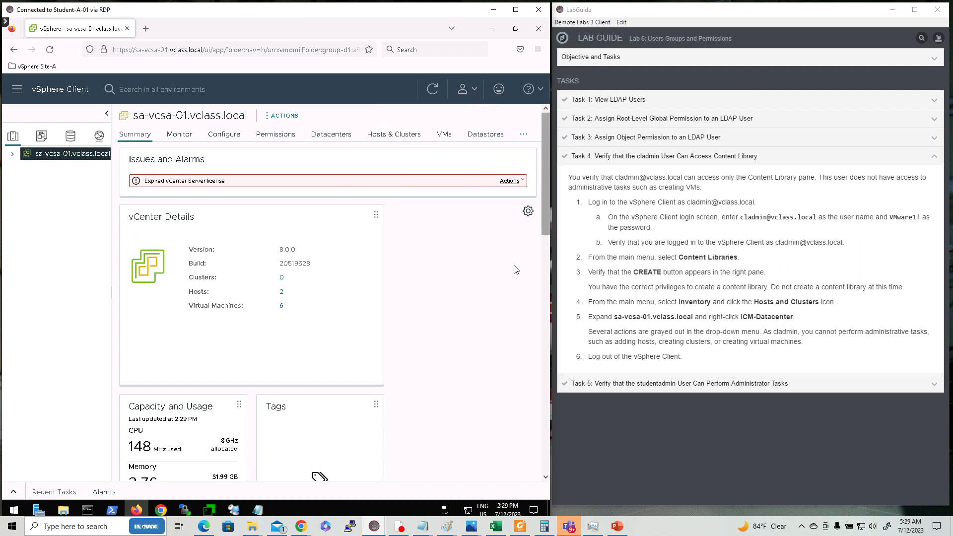
click(18, 91)
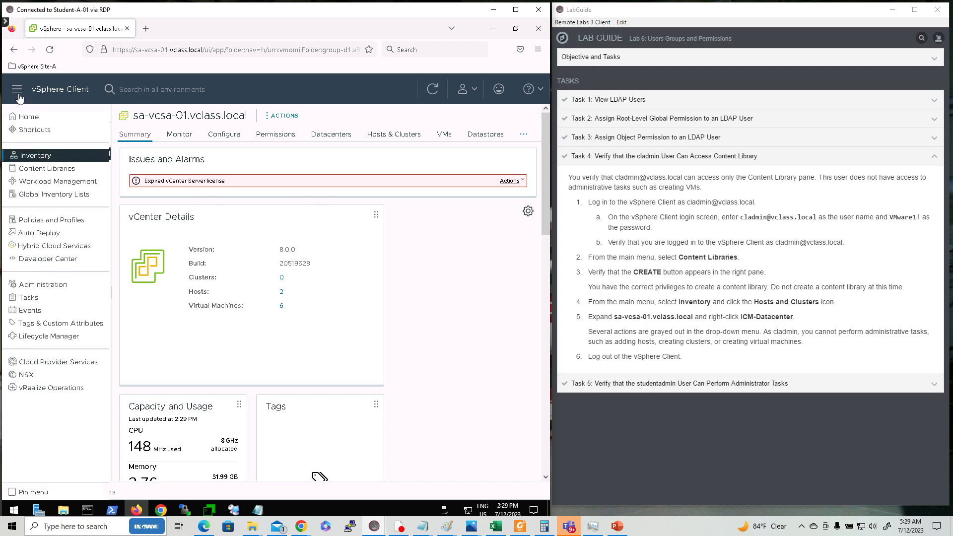
click(58, 170)
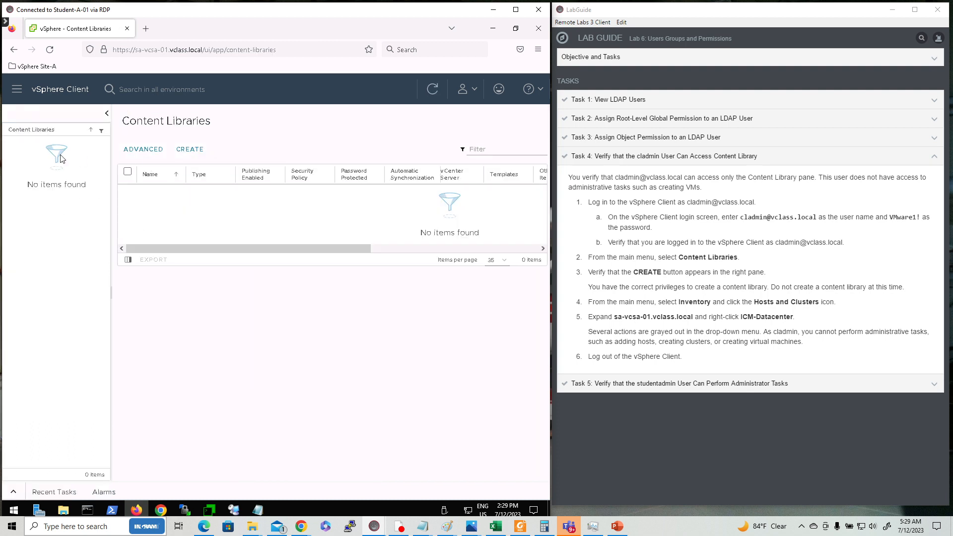
- Start a new content library, cancel the Name and location dialog, and reopen the main menu
click(191, 150)
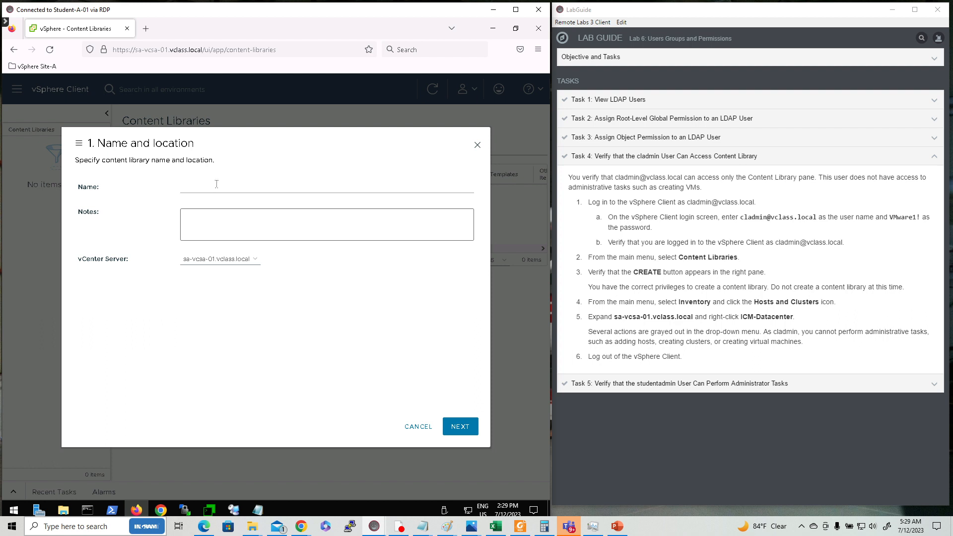
click(476, 146)
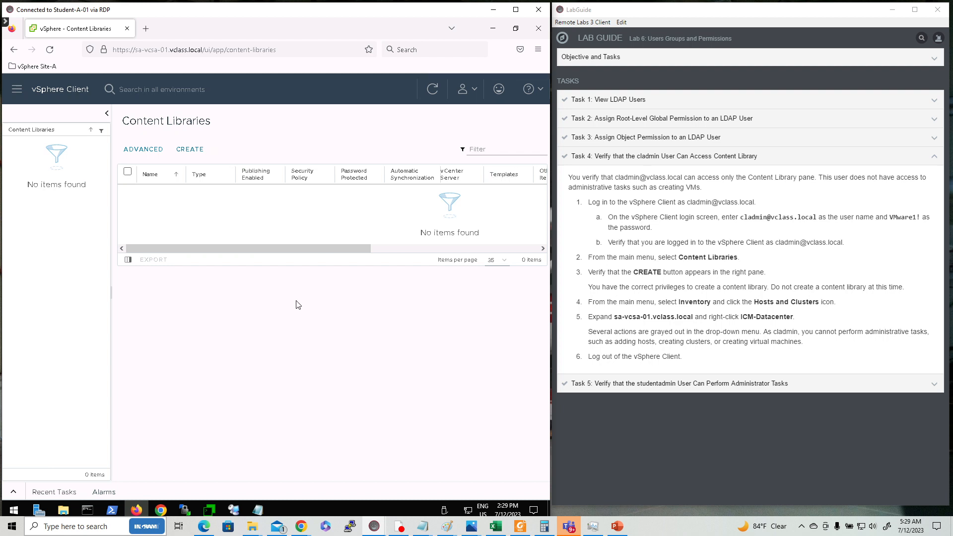
click(18, 91)
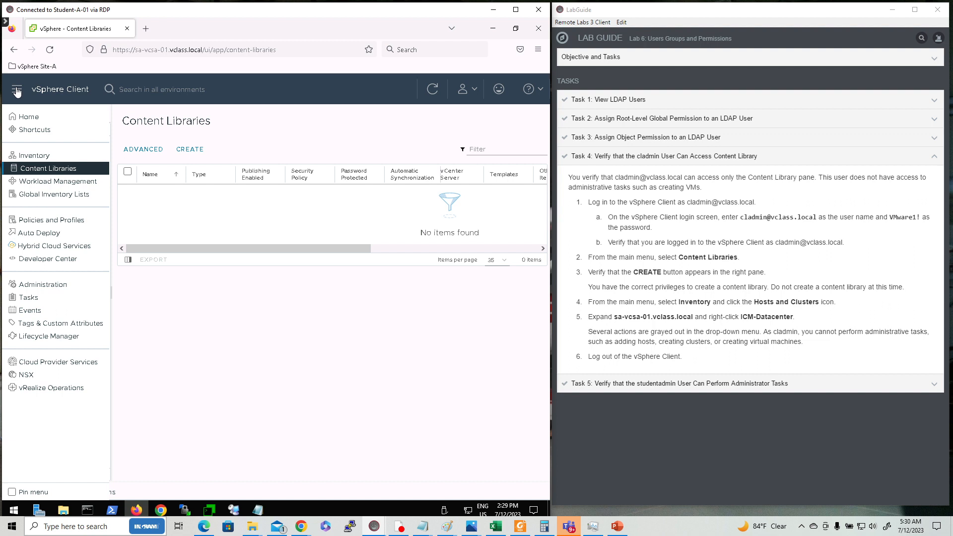
- Open the ICM-Datacenter Summary and confirm its add host, cluster and VM actions are greyed out
click(38, 158)
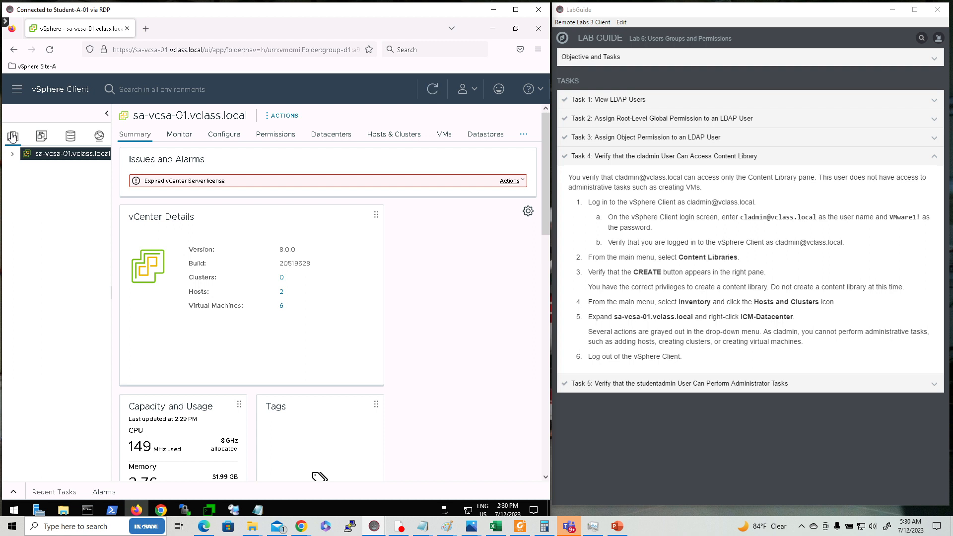
click(12, 156)
click(23, 167)
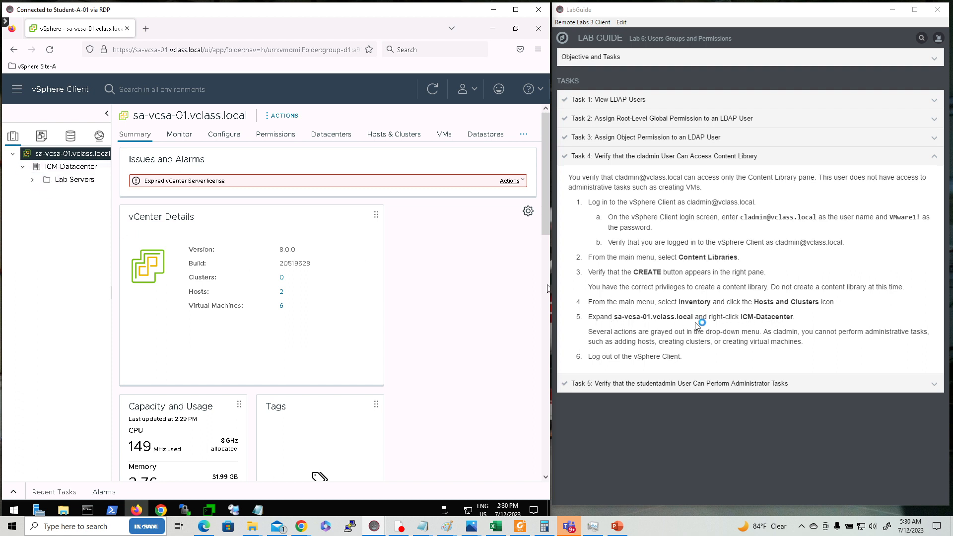
right_click(64, 169)
click(65, 169)
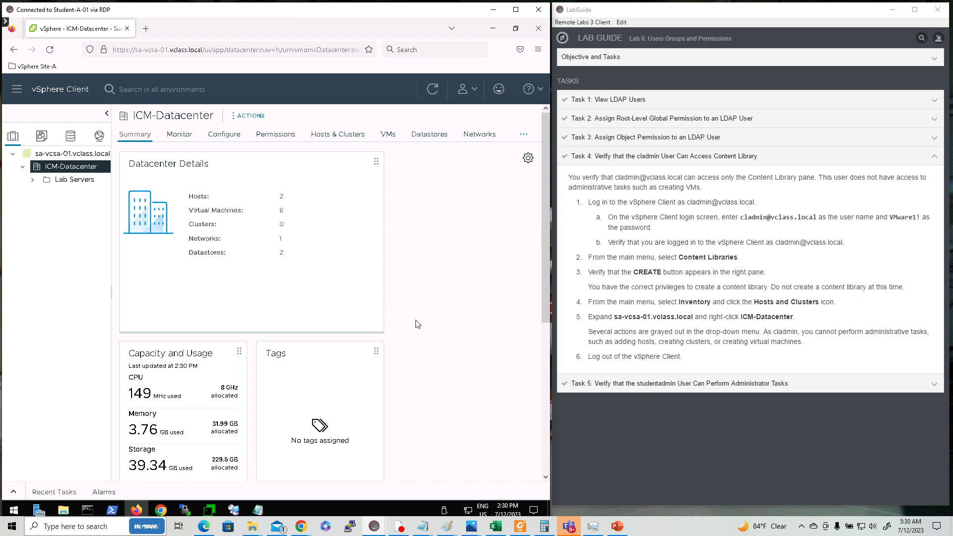
click(260, 118)
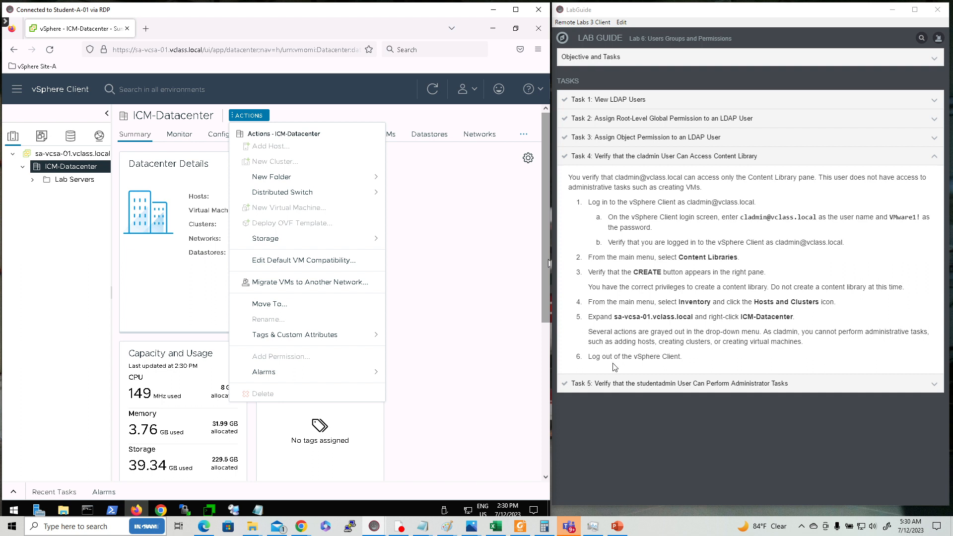
click(474, 93)
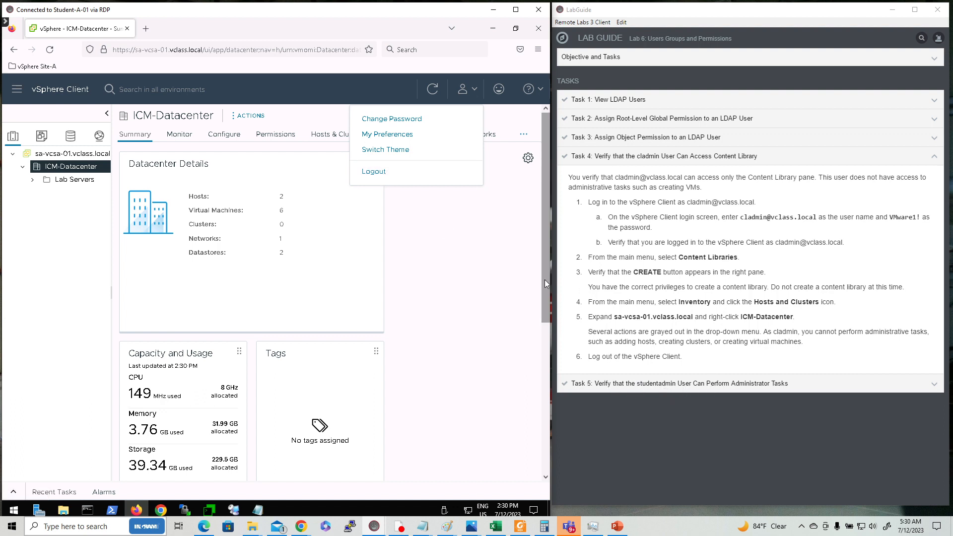
- Log out, show Task 5 in the lab guide, and sign in as studentadmin with its password
click(373, 175)
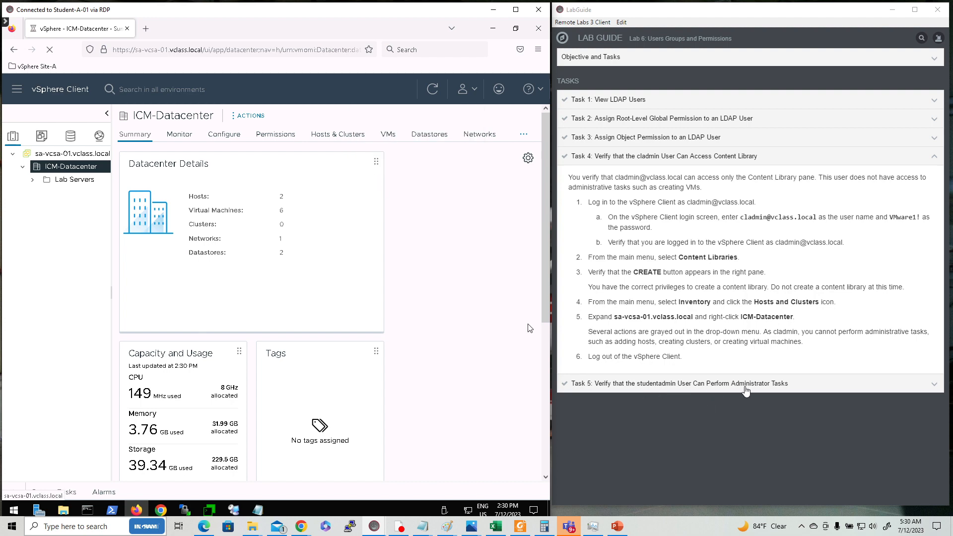
click(743, 387)
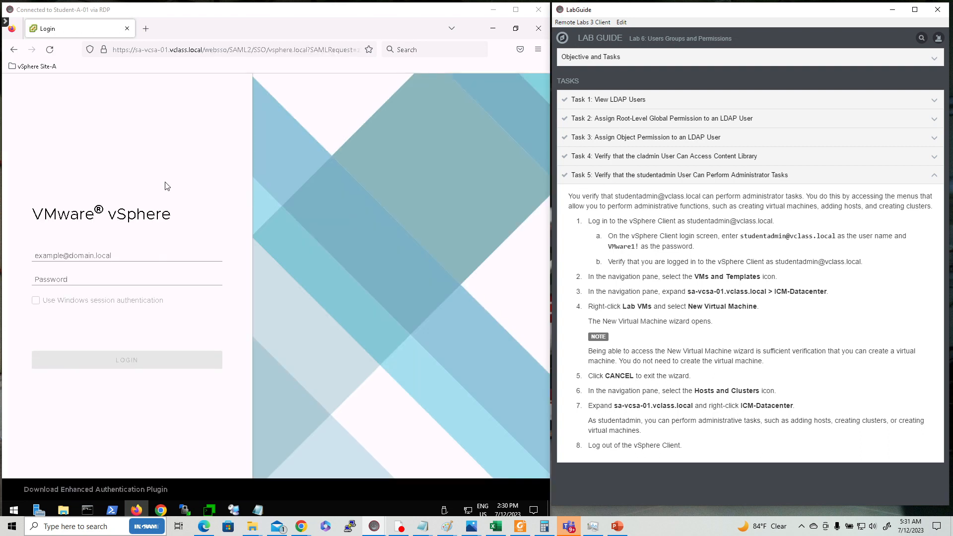
click(104, 255)
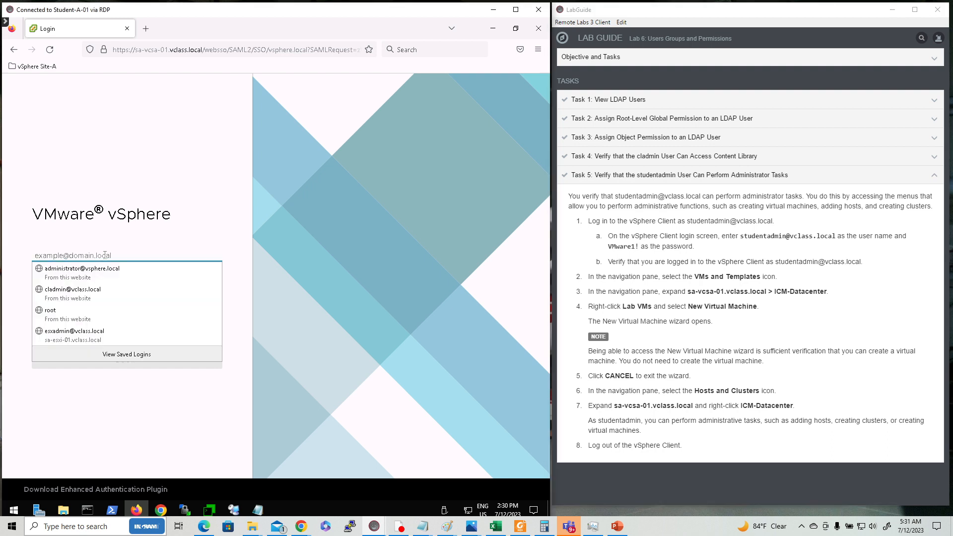
text(studentadmi)
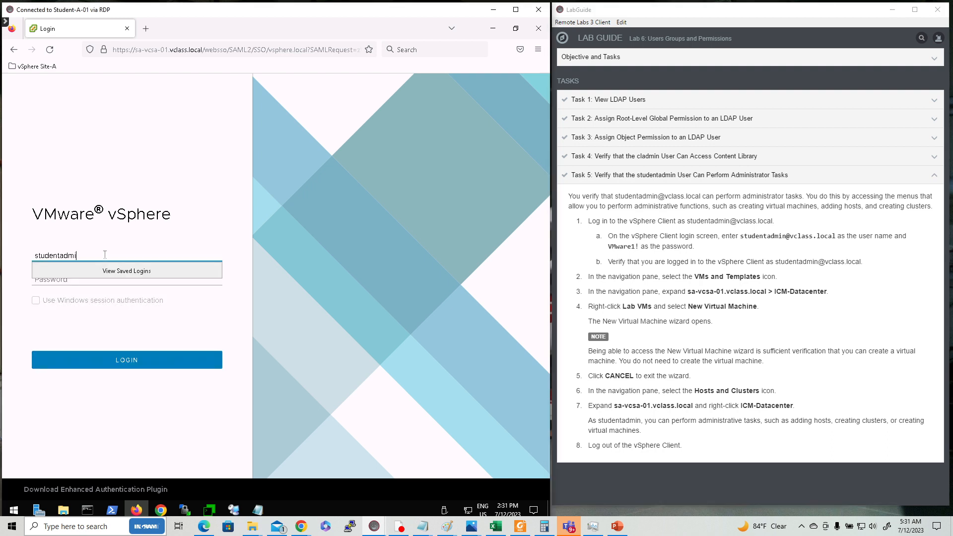
text(n@vclass.local)
key(Tab)
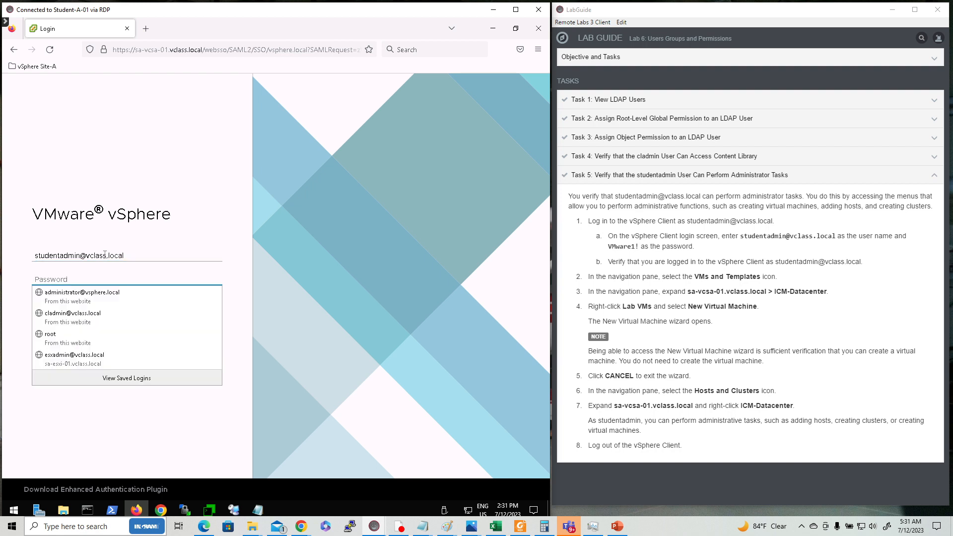
text(VM)
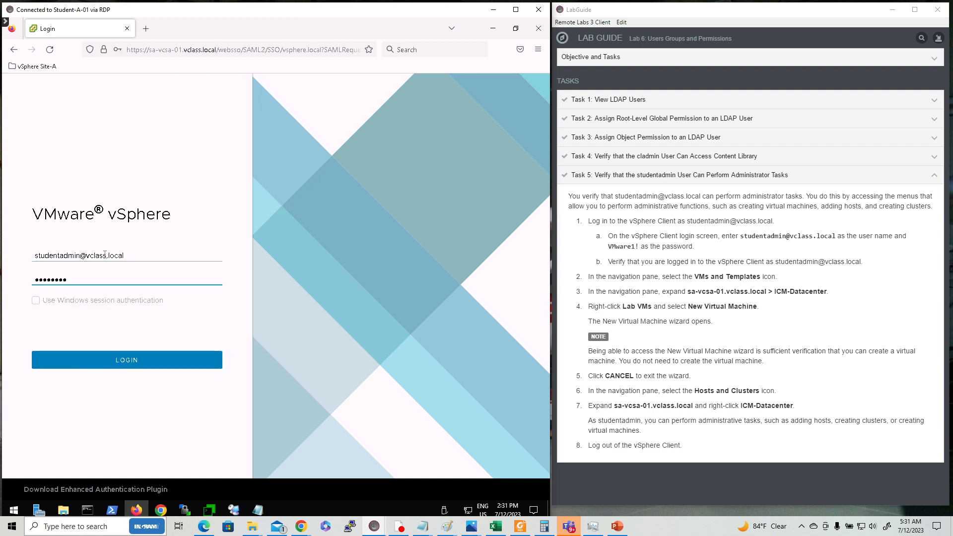
key(Return)
click(206, 174)
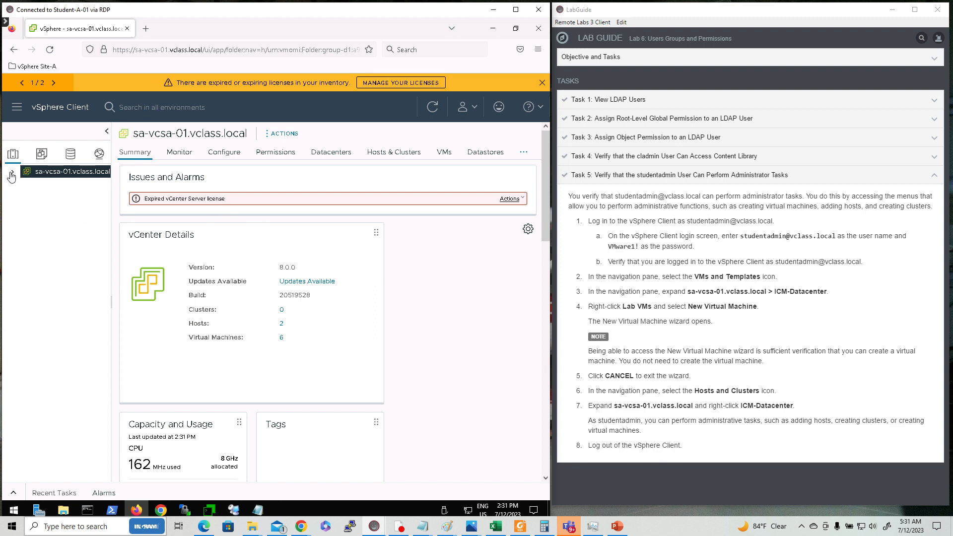
- Open the Lab VMs folder under ICM-Datacenter in the VMs and Templates view
click(40, 157)
click(13, 172)
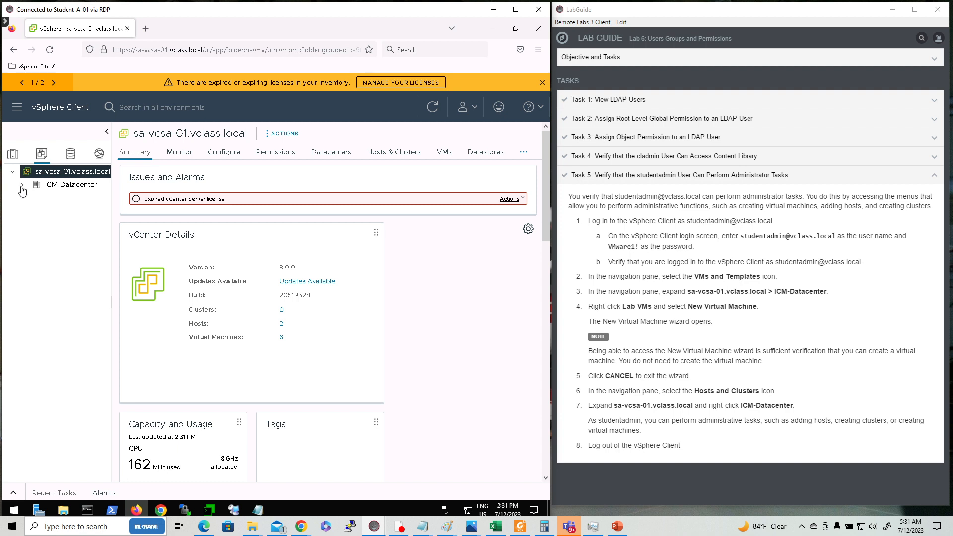
click(22, 184)
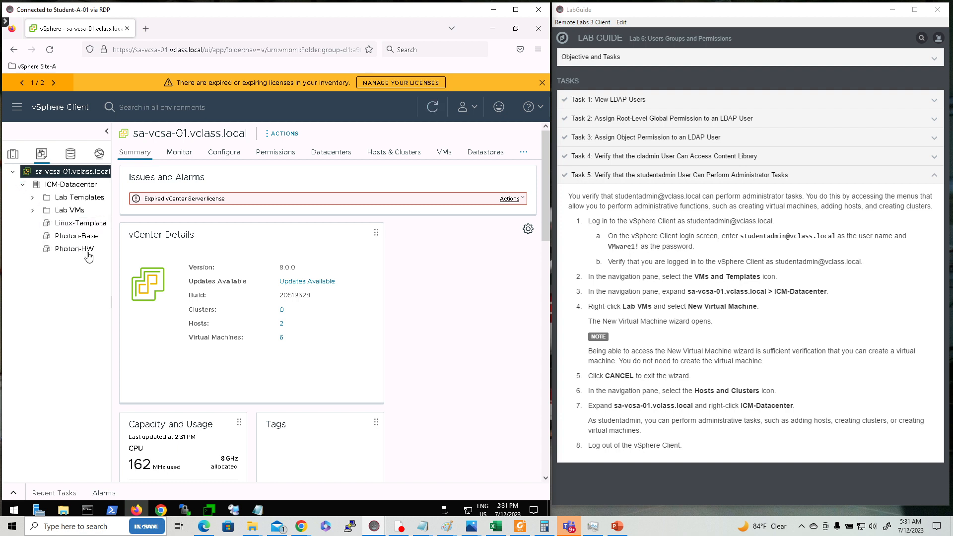
click(70, 212)
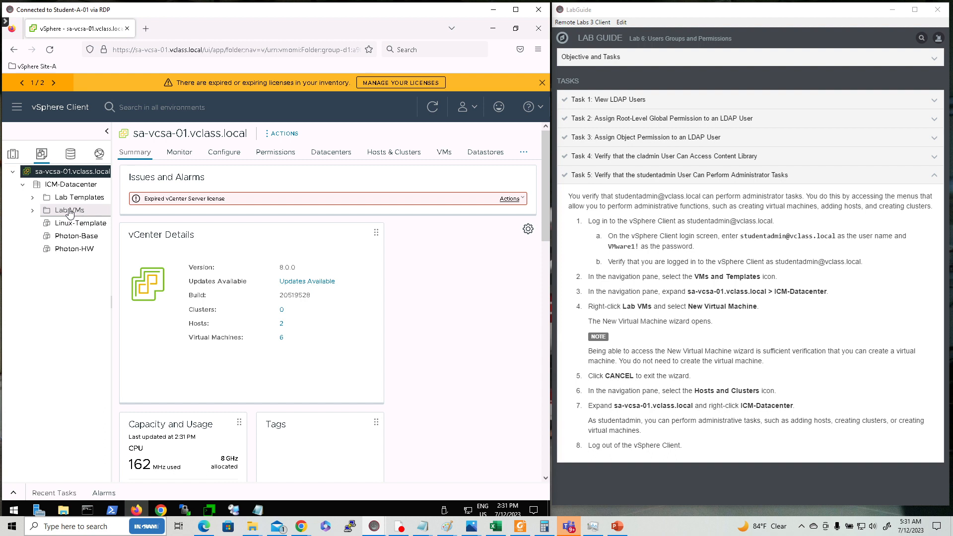
- Start the New Virtual Machine wizard from Lab VMs, then cancel it
right_click(69, 212)
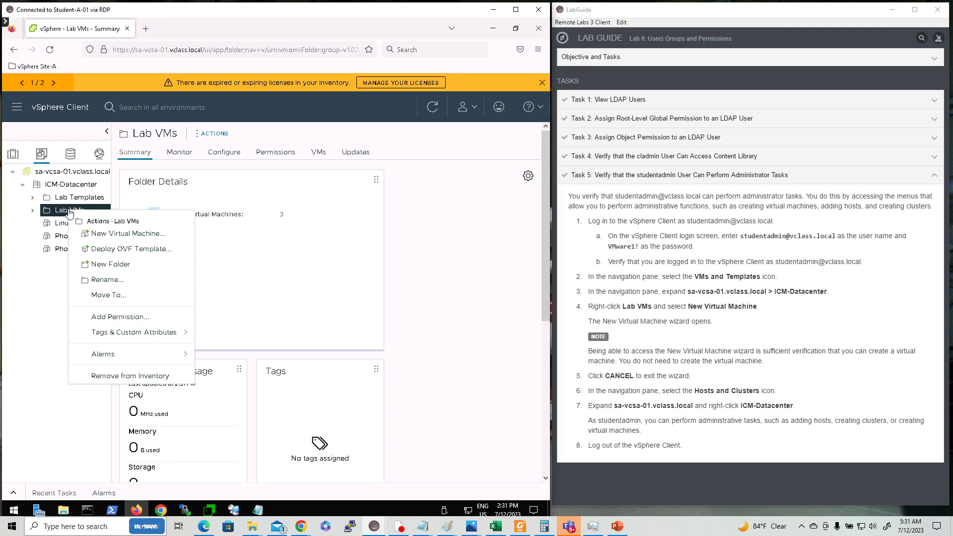
click(127, 234)
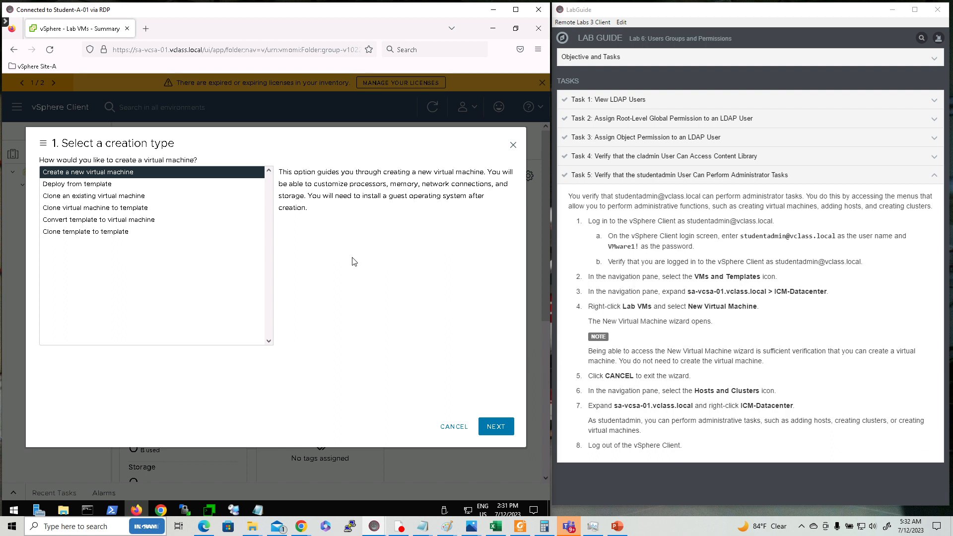
click(454, 429)
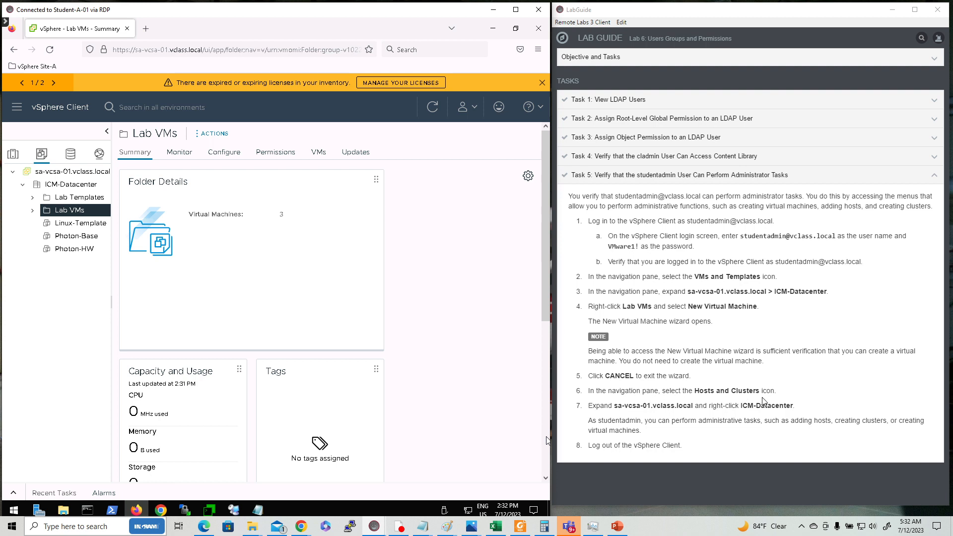
click(13, 156)
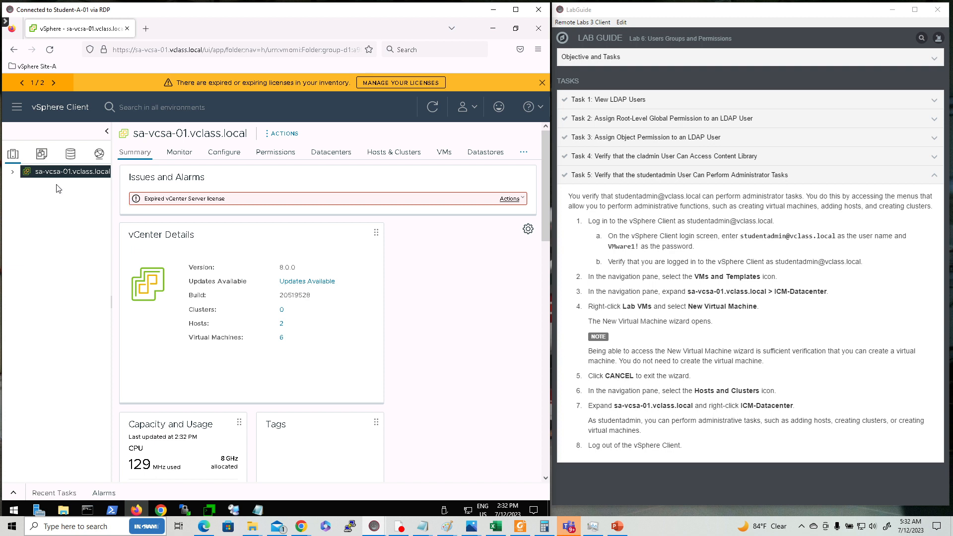
- Confirm studentadmin can add hosts, clusters and VMs on ICM-Datacenter, then log out
click(13, 173)
click(50, 186)
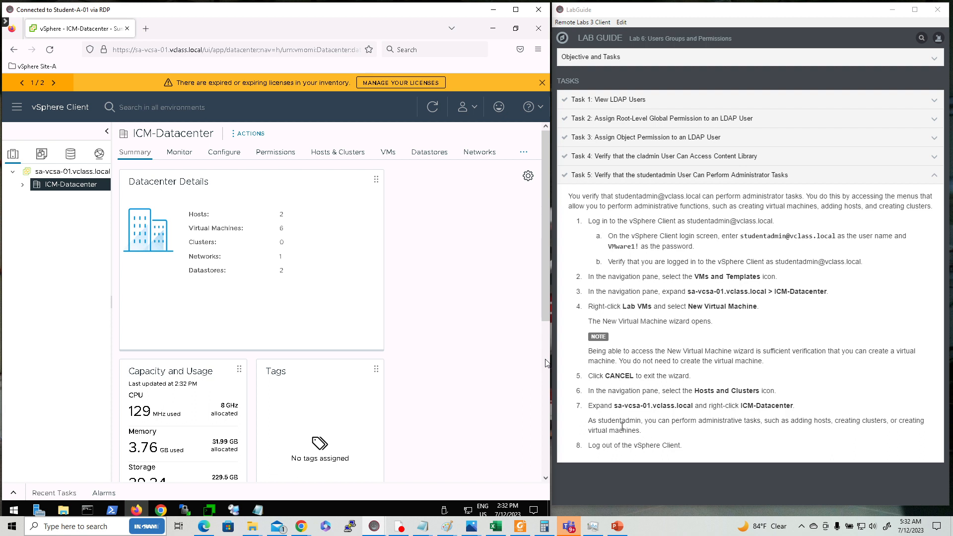
right_click(63, 189)
click(256, 136)
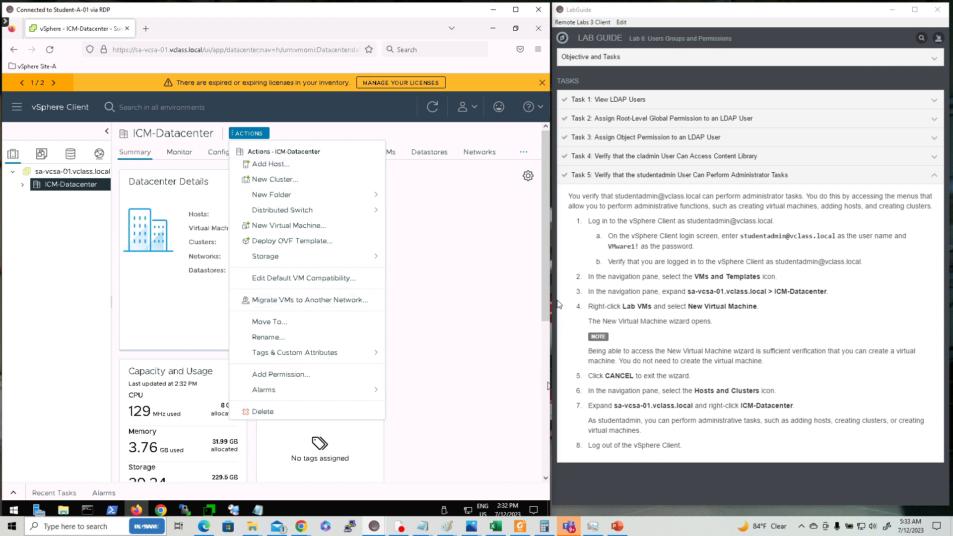
click(348, 124)
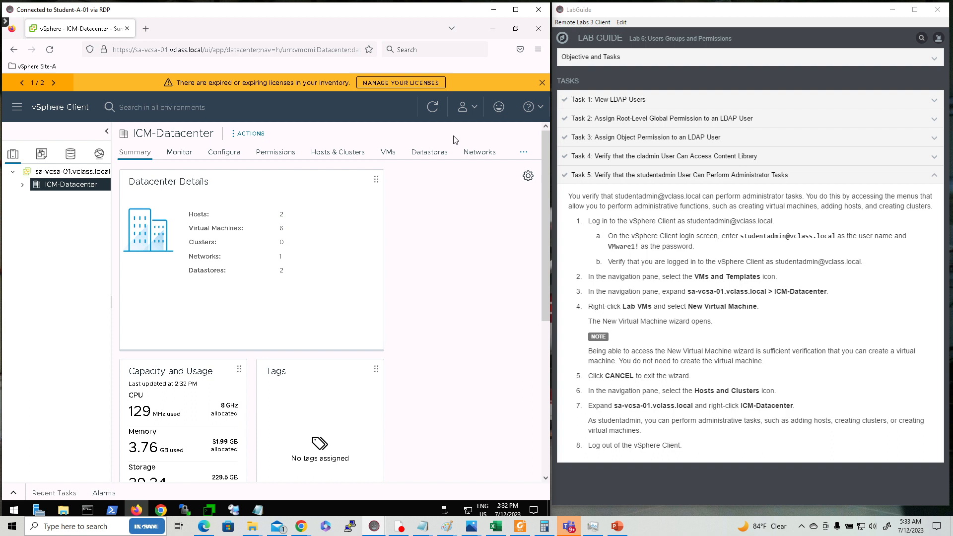
click(474, 109)
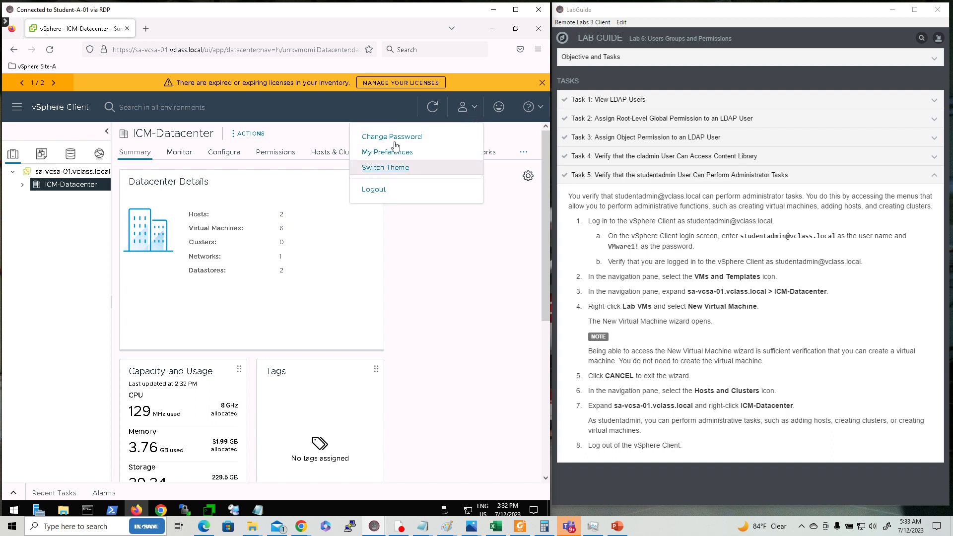
click(373, 190)
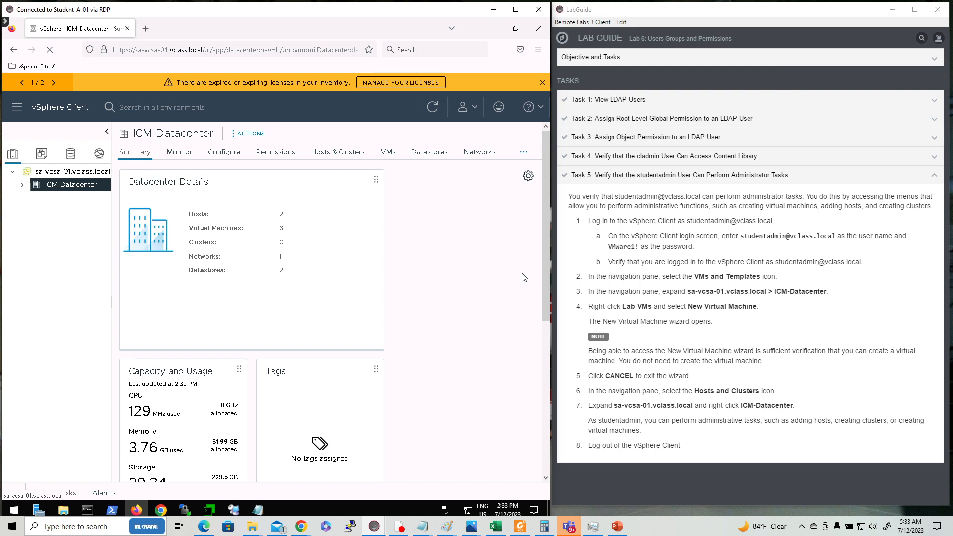